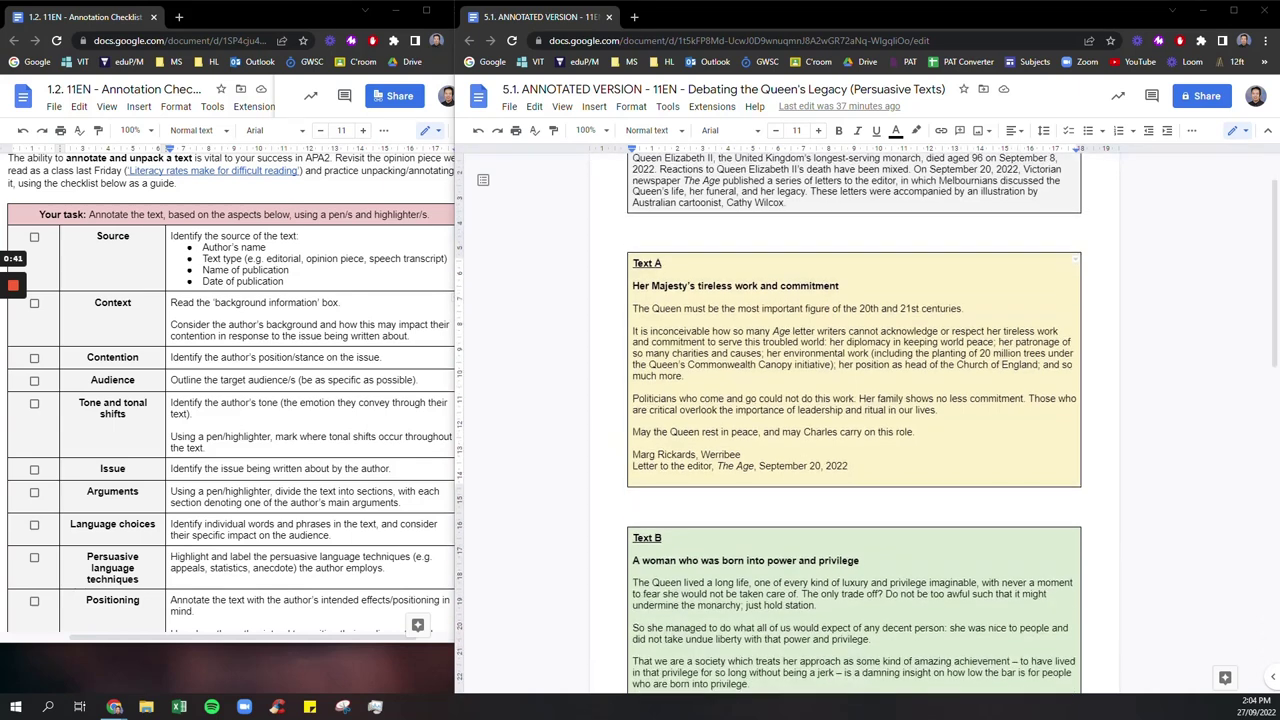
- Look over Texts A, B and C, the background information, and the aspects listed in the annotation checklist
scroll(866, 420, "down", 2)
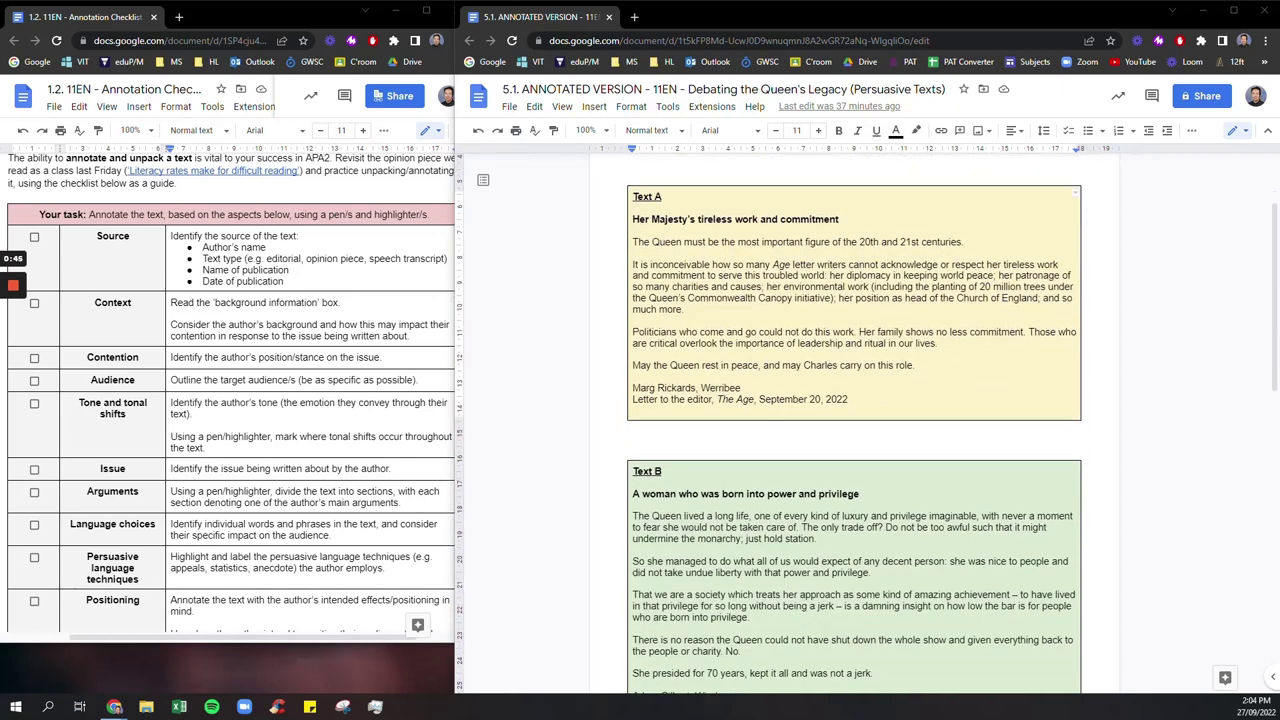
scroll(854, 420, "down", 2)
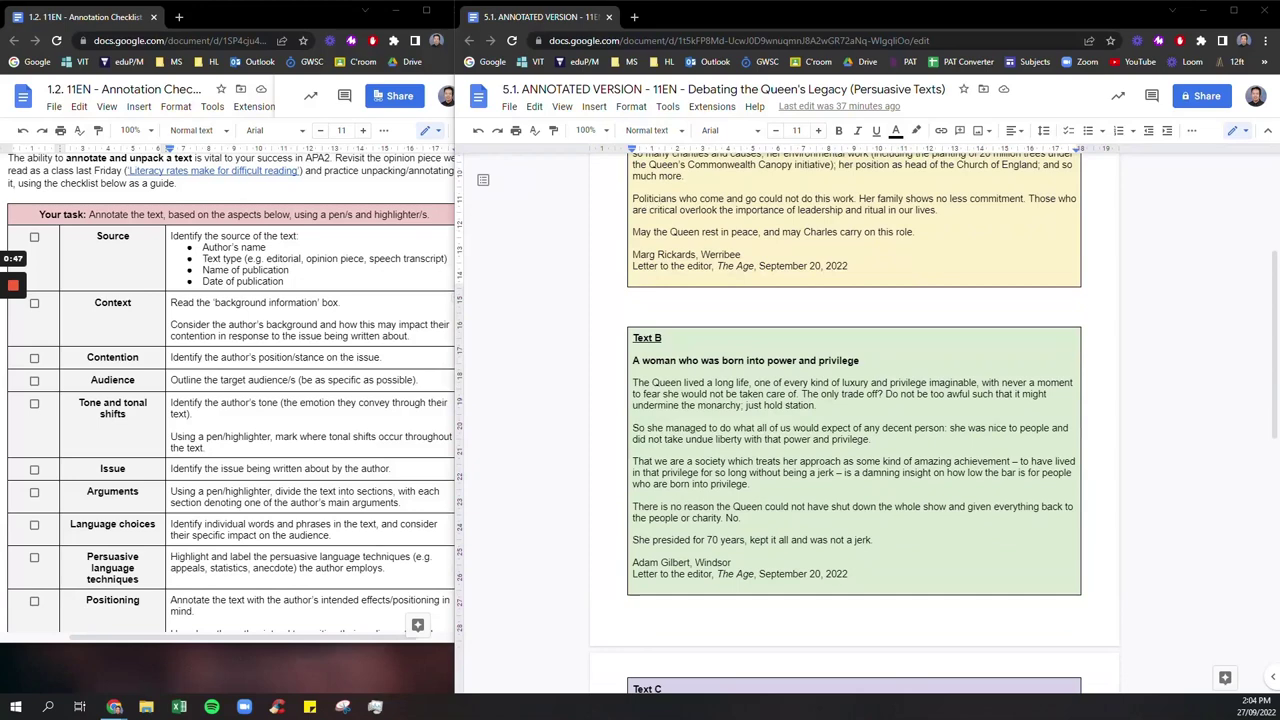
scroll(808, 465, "down", 6)
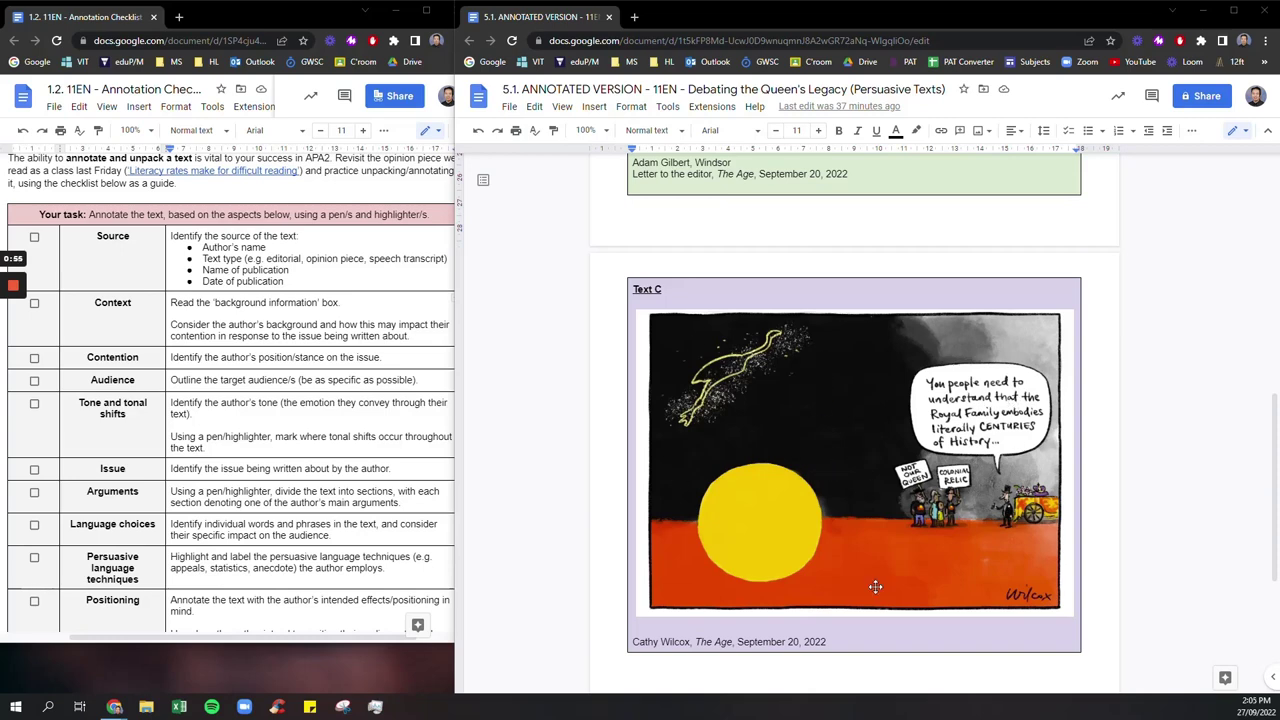
scroll(985, 565, "up", 15)
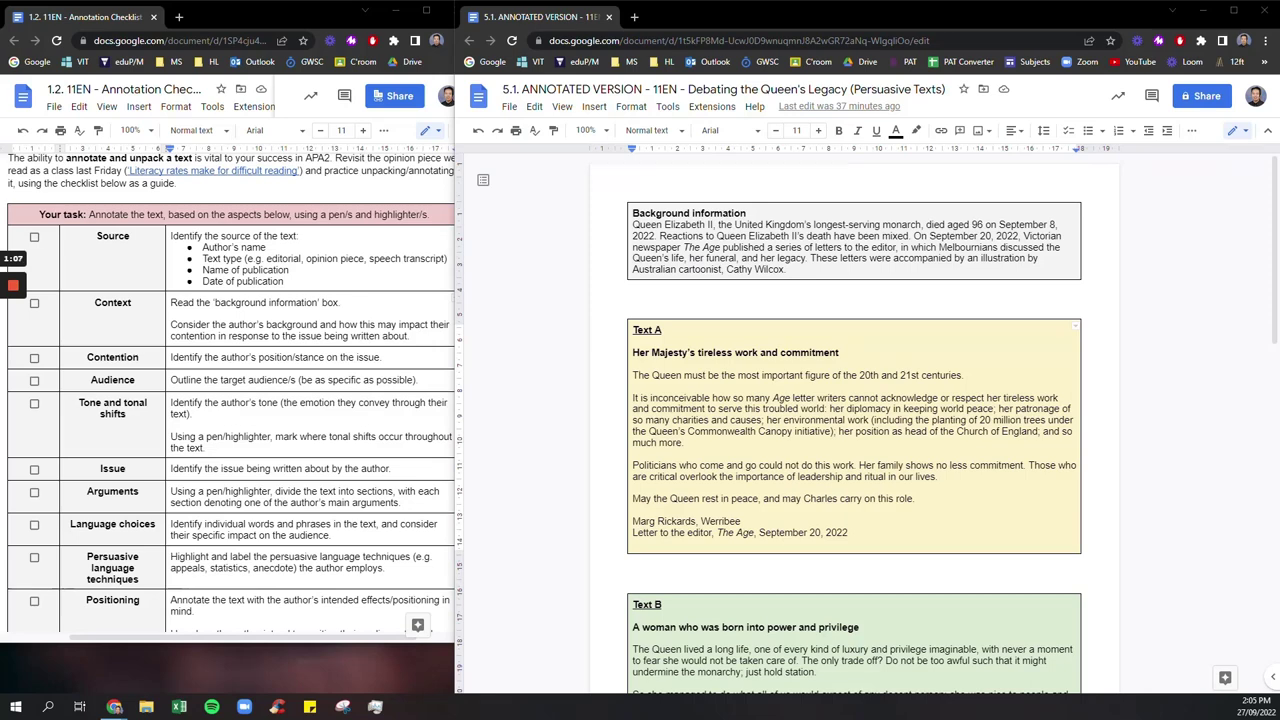
scroll(238, 392, "up", 1)
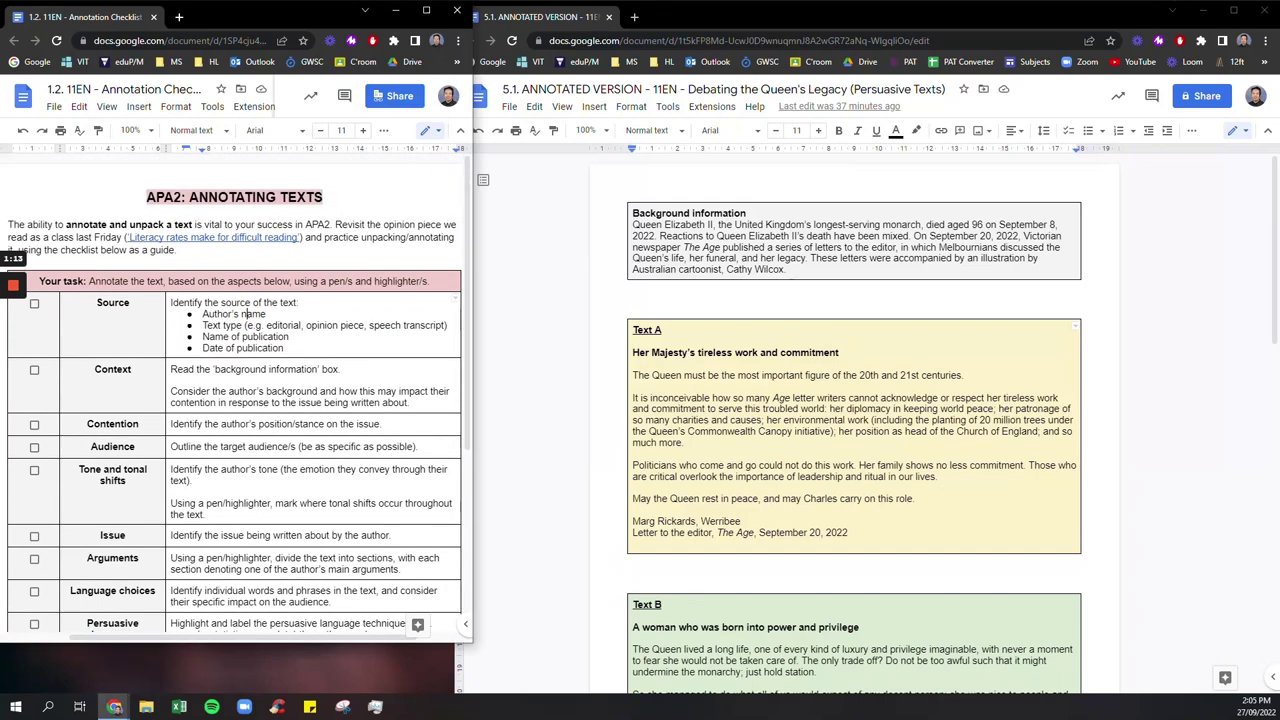
scroll(243, 247, "down", 1)
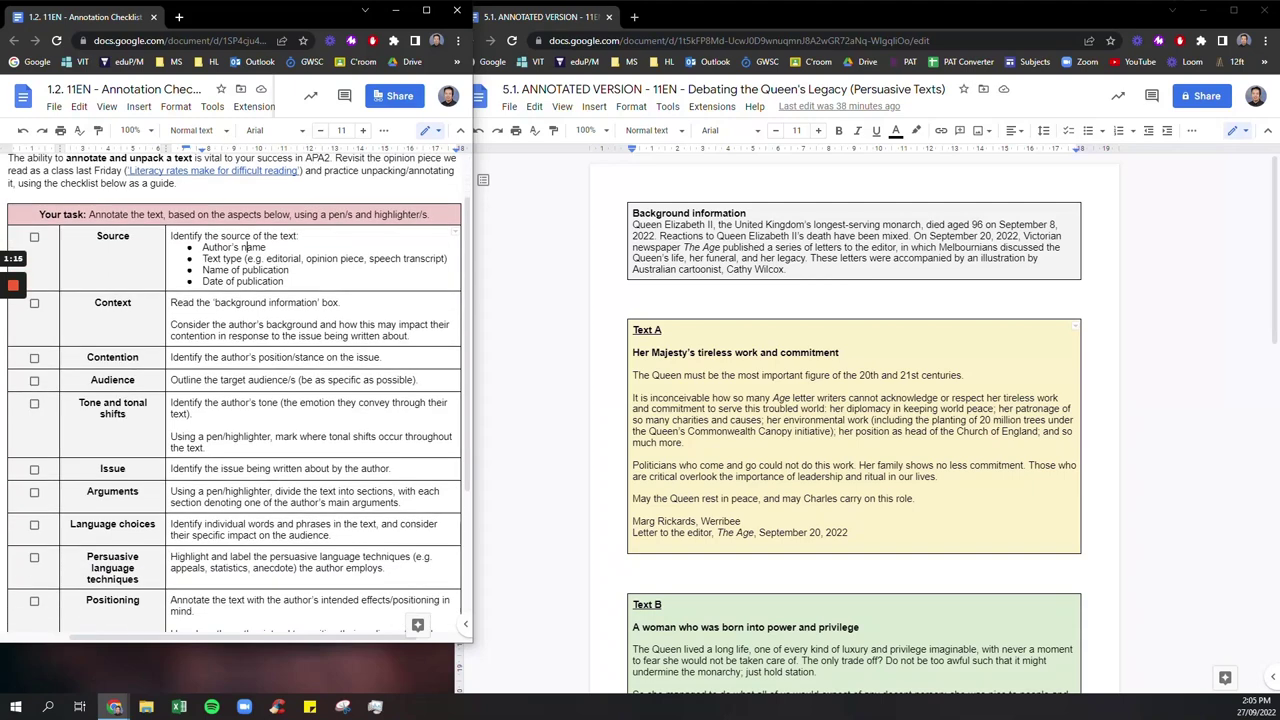
left_click_drag(466, 205, 464, 269)
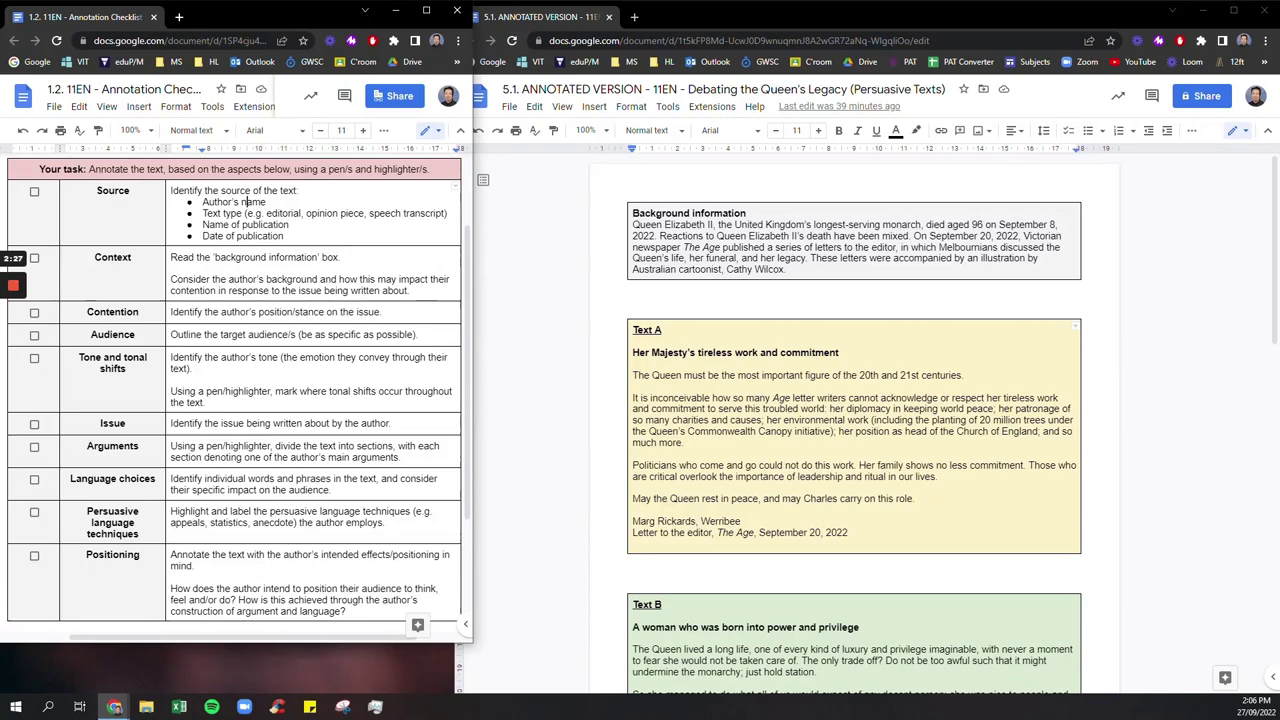
- Highlight the Source and Context rows of the checklist and skim the background information and the three texts for these aspects
left_click_drag(410, 291, 115, 212)
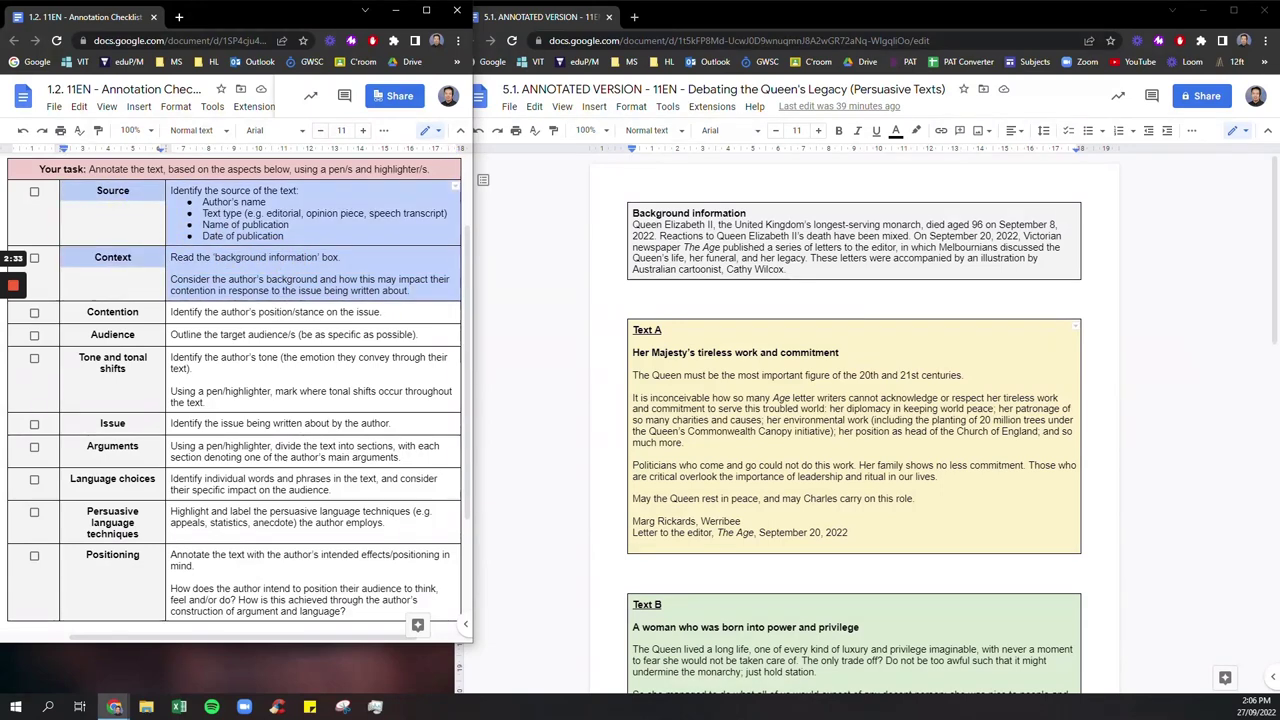
scroll(853, 420, "down", 5)
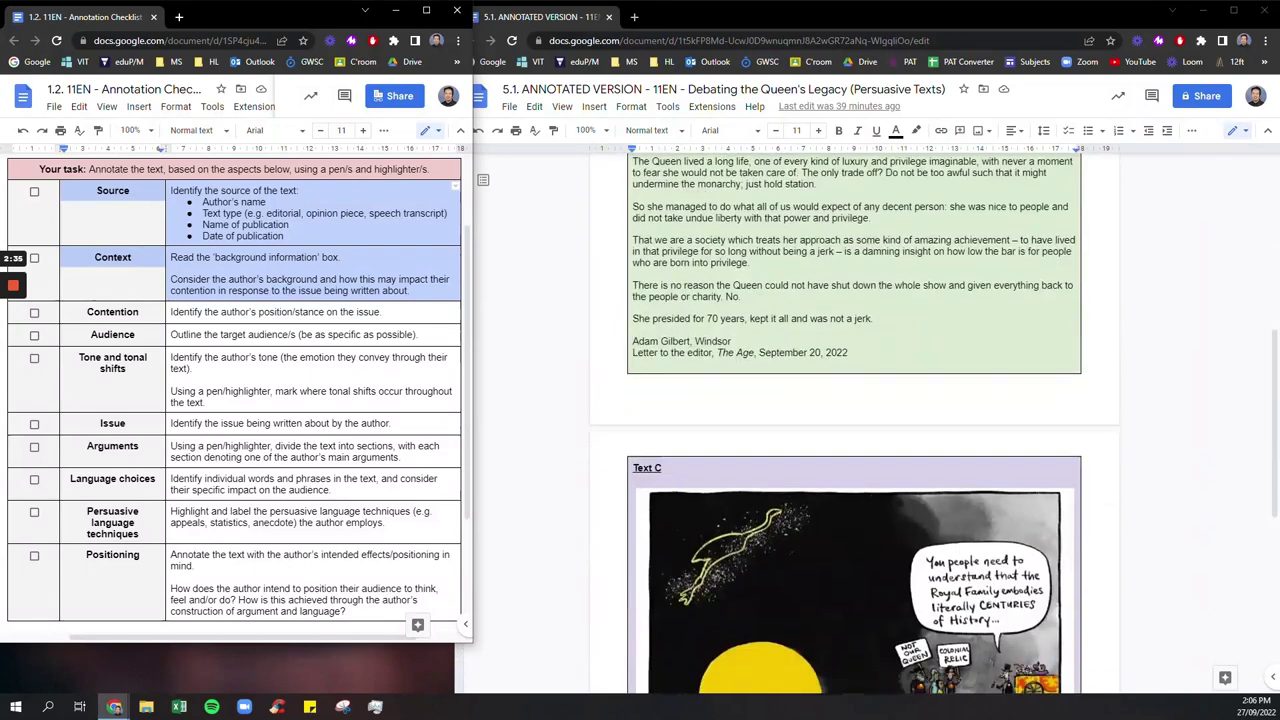
scroll(853, 420, "up", 5)
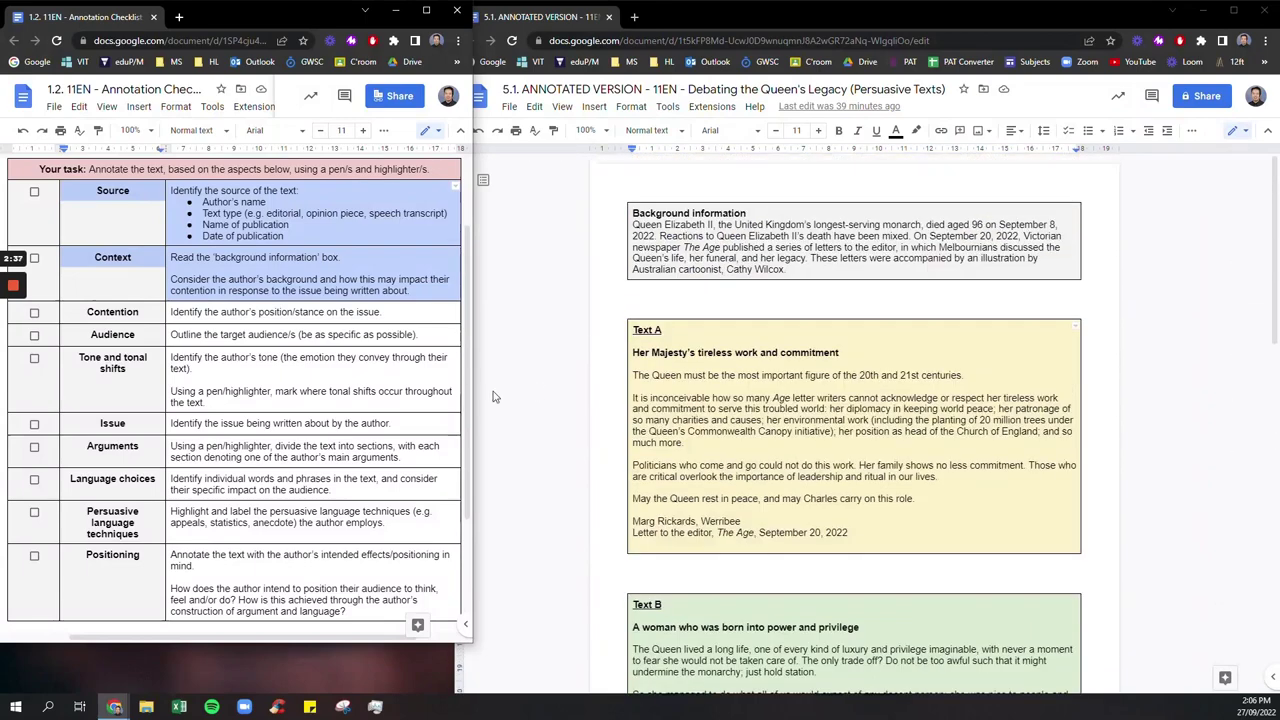
scroll(853, 420, "down", 2)
scroll(808, 272, "down", 3)
scroll(808, 272, "up", 5)
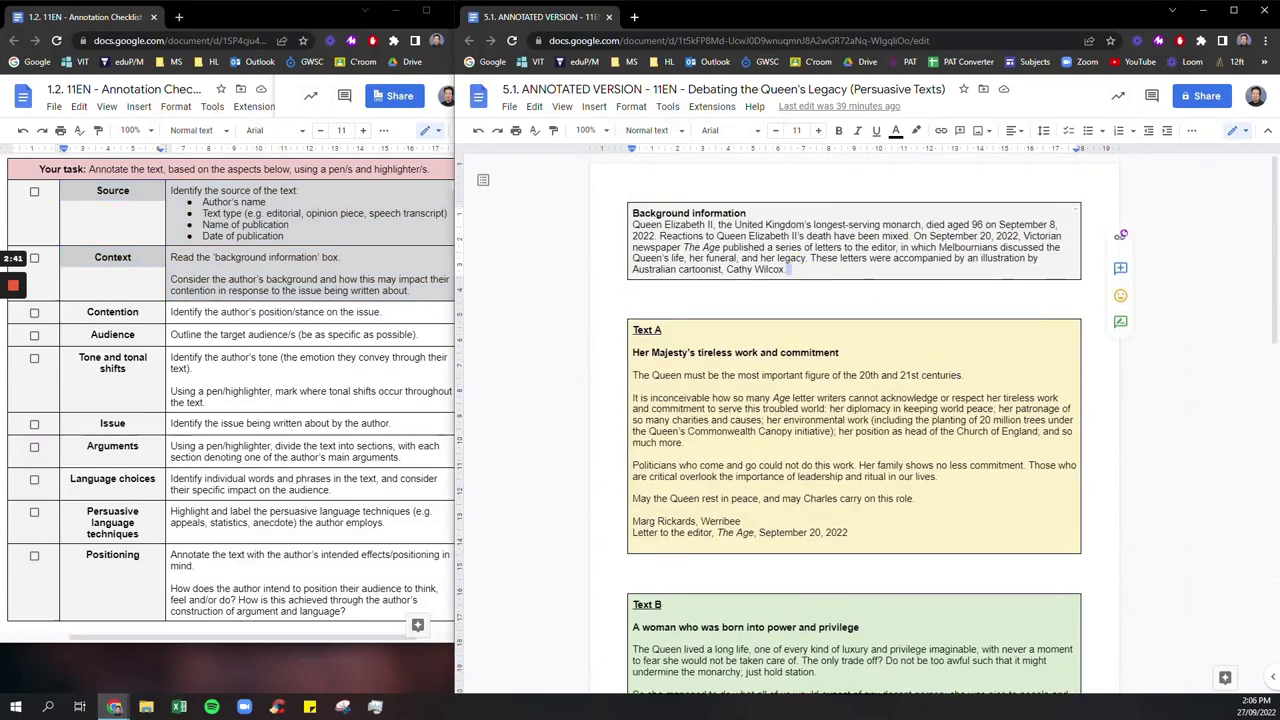
left_click_drag(458, 249, 474, 249)
left_click(788, 269)
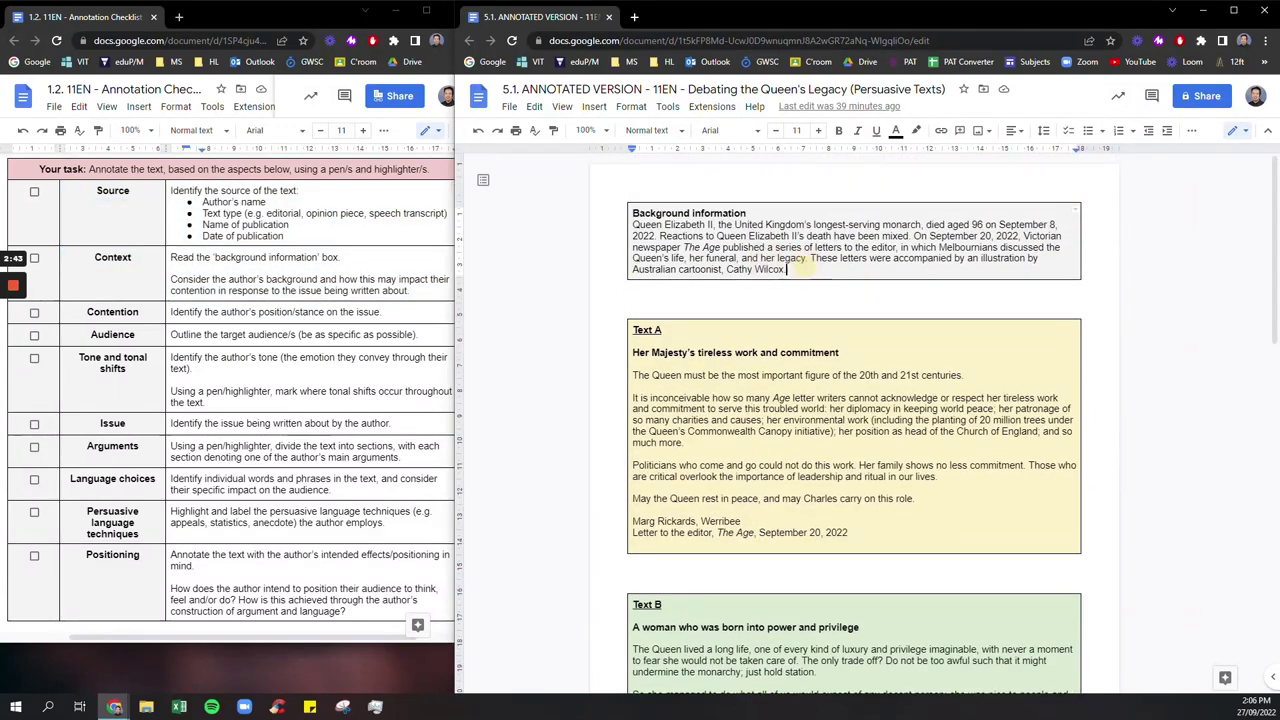
- Comment on "September 20, 2022" in the background information: "Date of publication - this was during the official period of mourning after the Queen's passing."
left_click_drag(929, 236, 1018, 236)
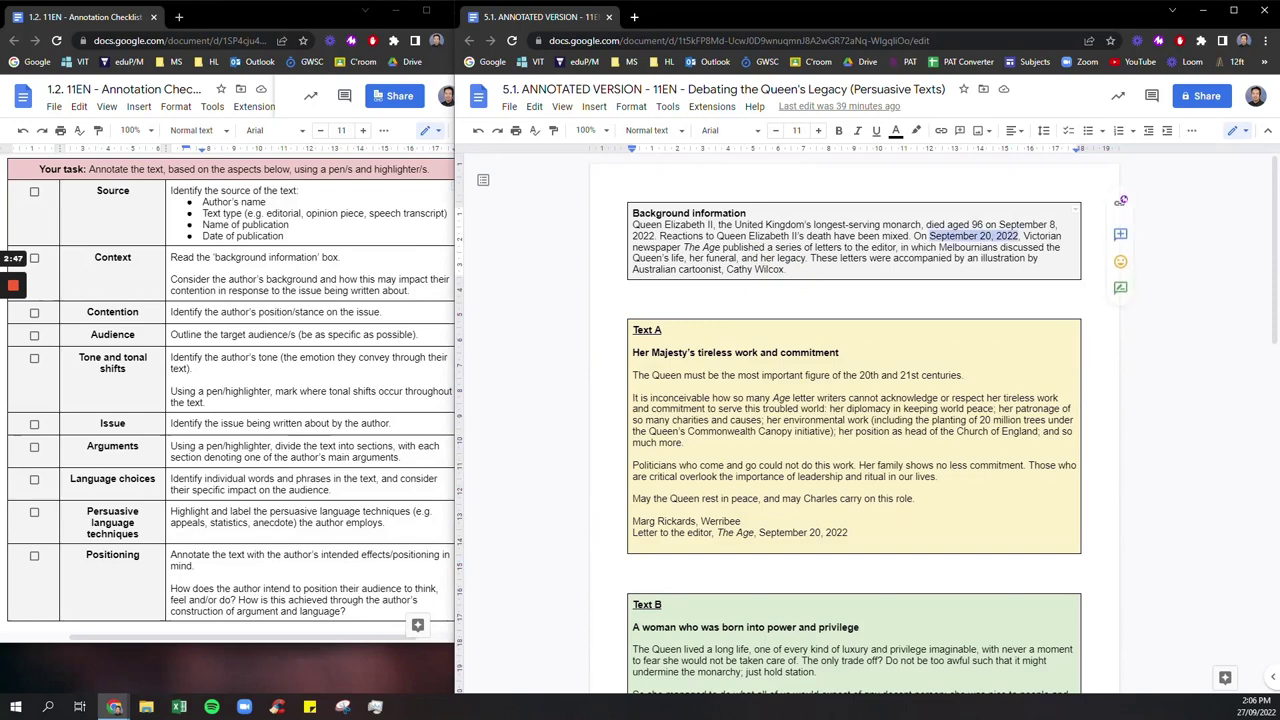
scroll(866, 426, "down", 2)
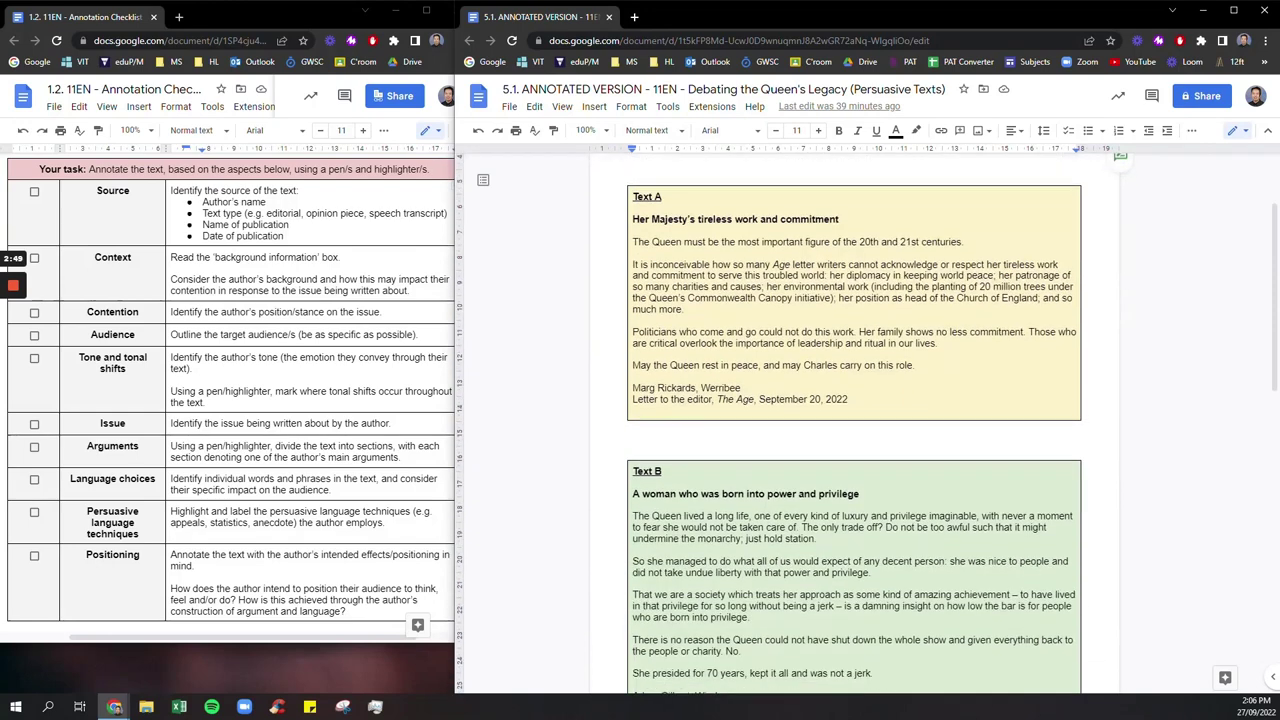
scroll(843, 403, "down", 5)
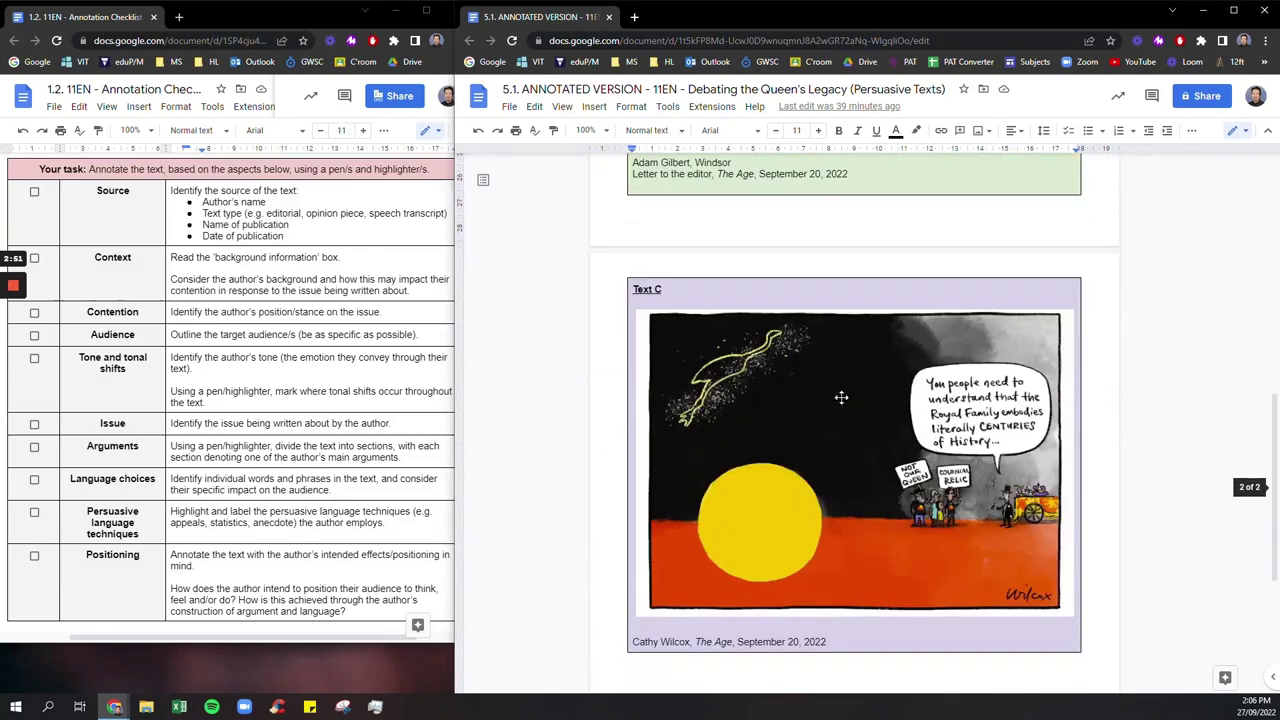
scroll(843, 403, "up", 6)
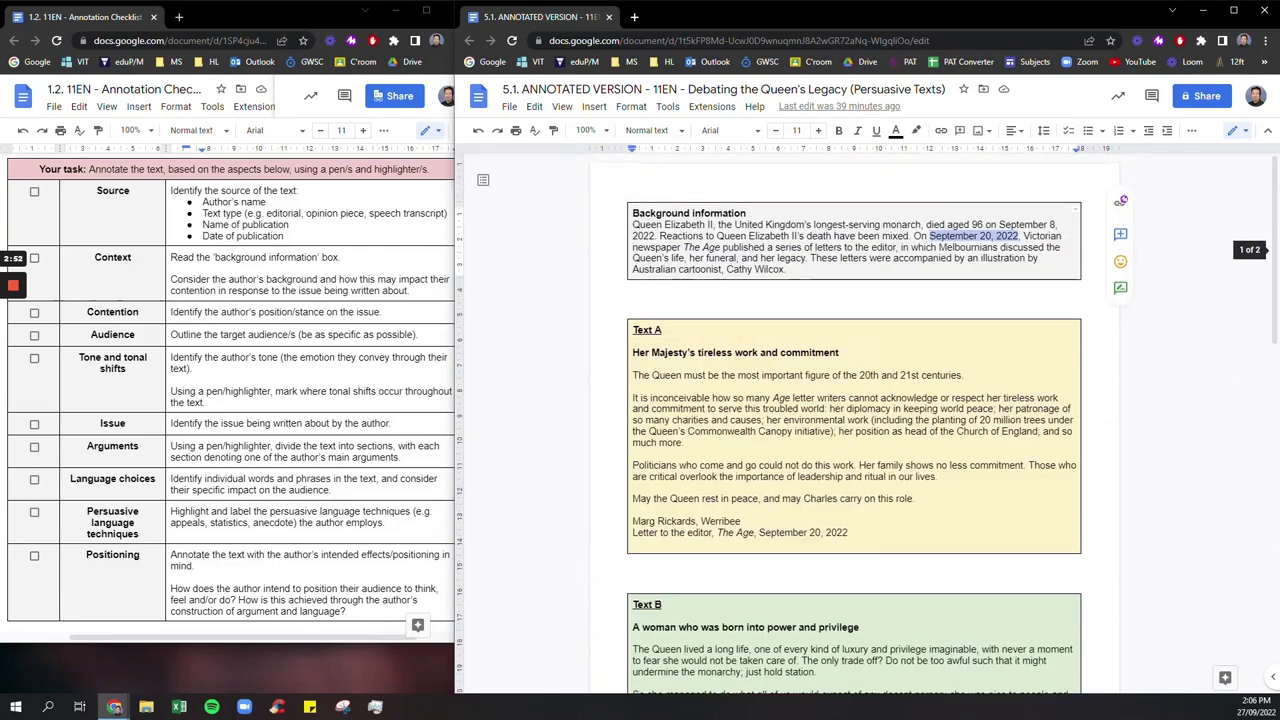
left_click(1120, 234)
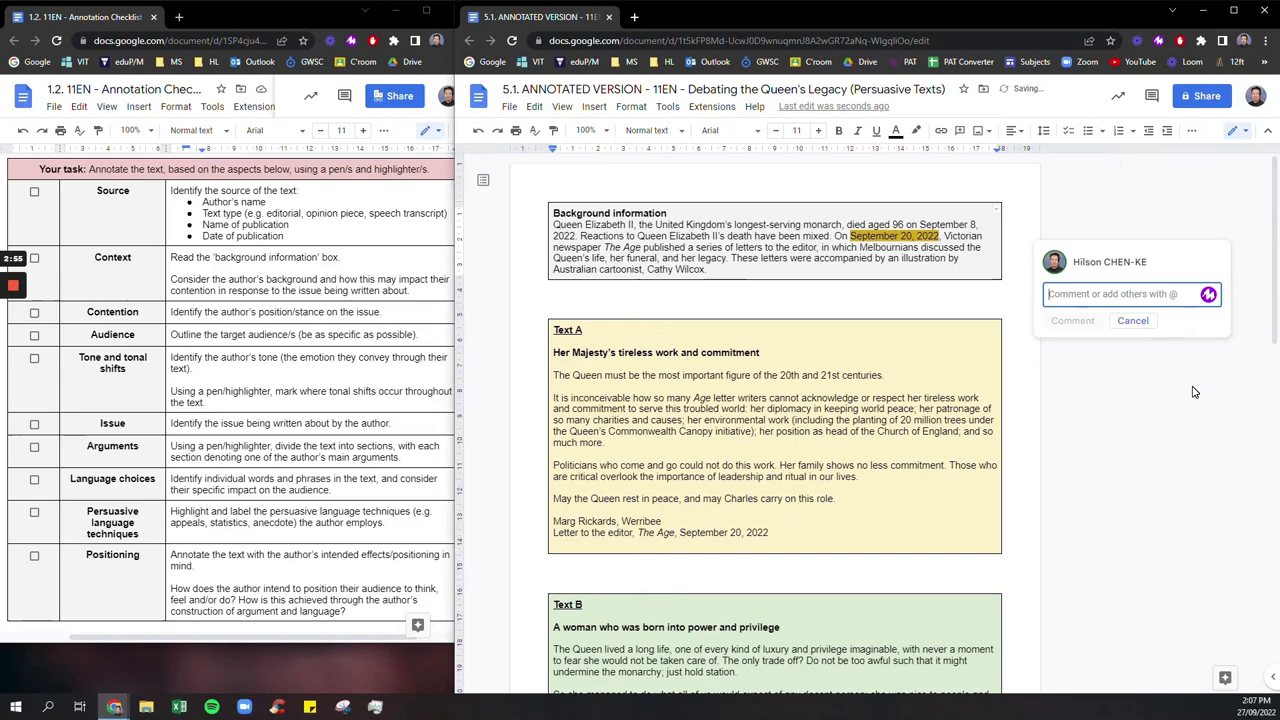
type("Date o")
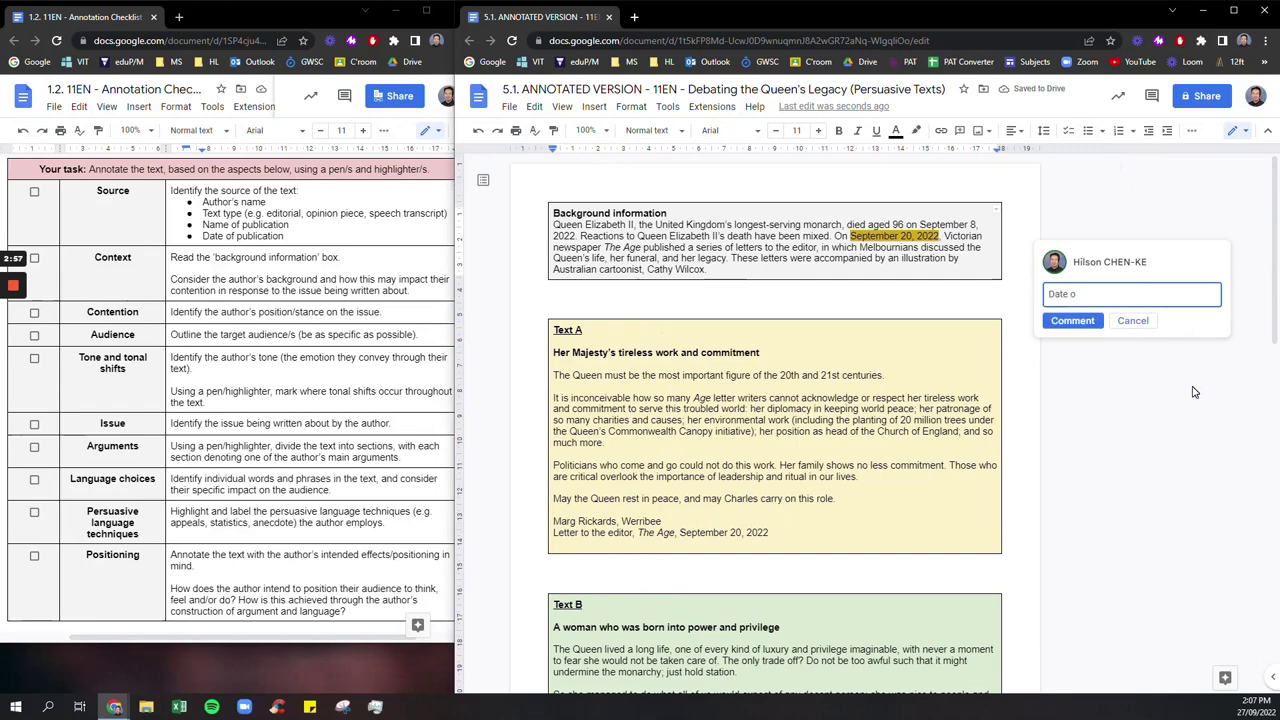
type("f publication -")
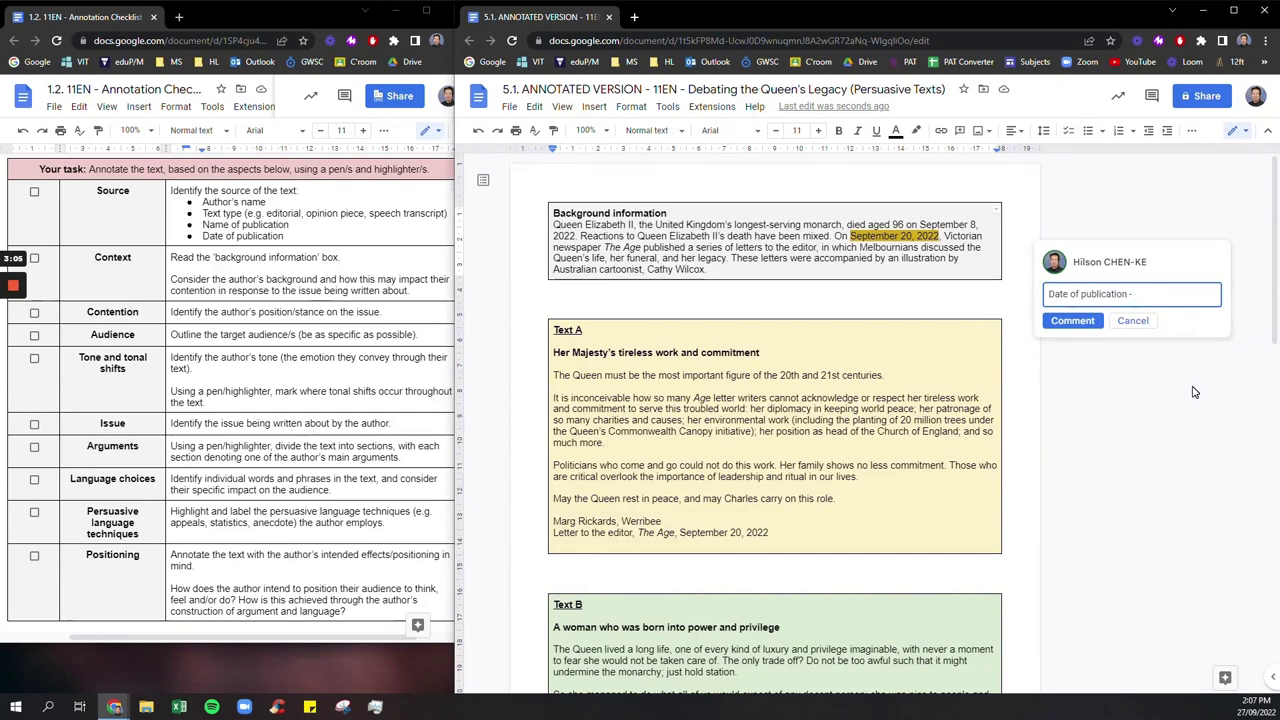
type("this was during the official pe")
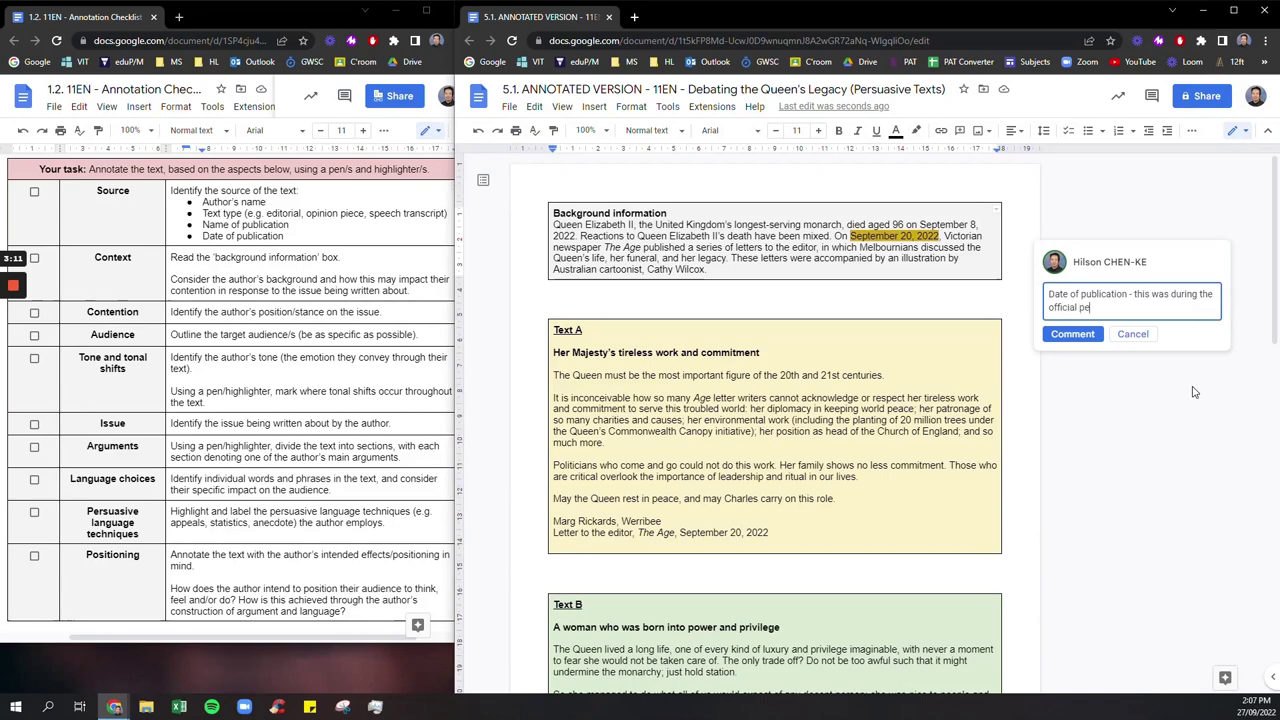
type("riod of mourning af")
type("ter the Queen's passing.")
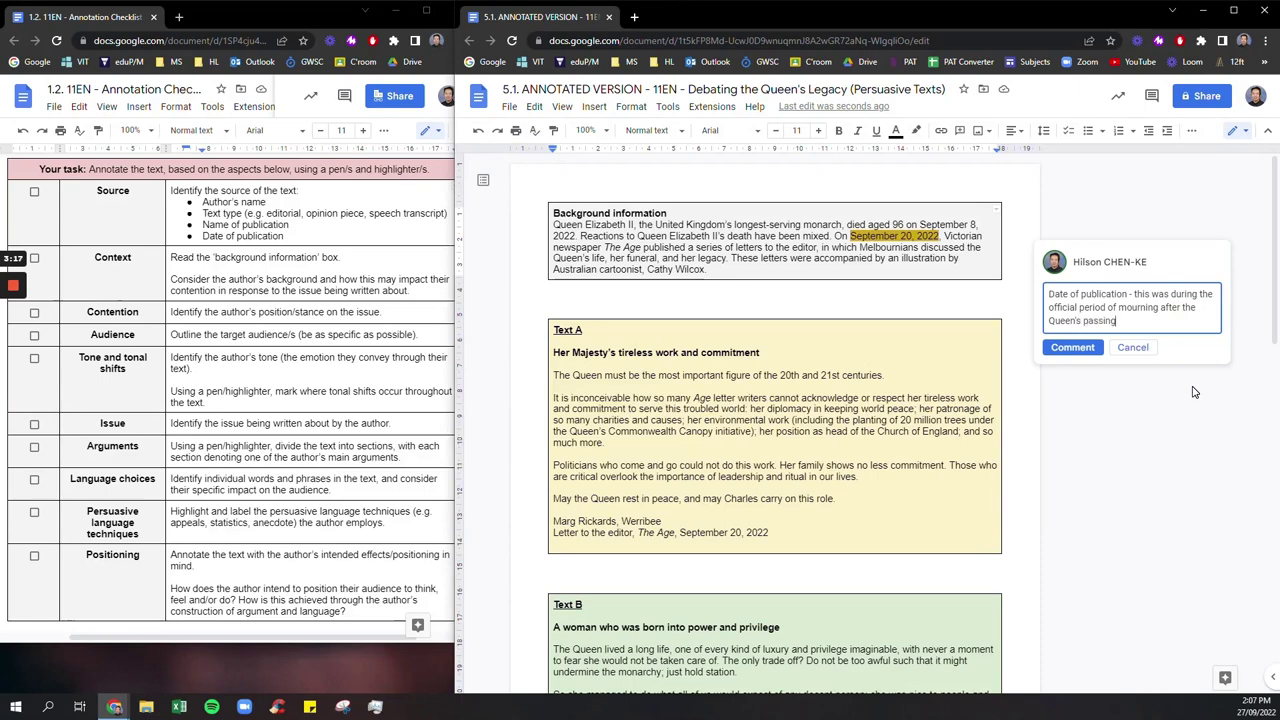
left_click(1072, 347)
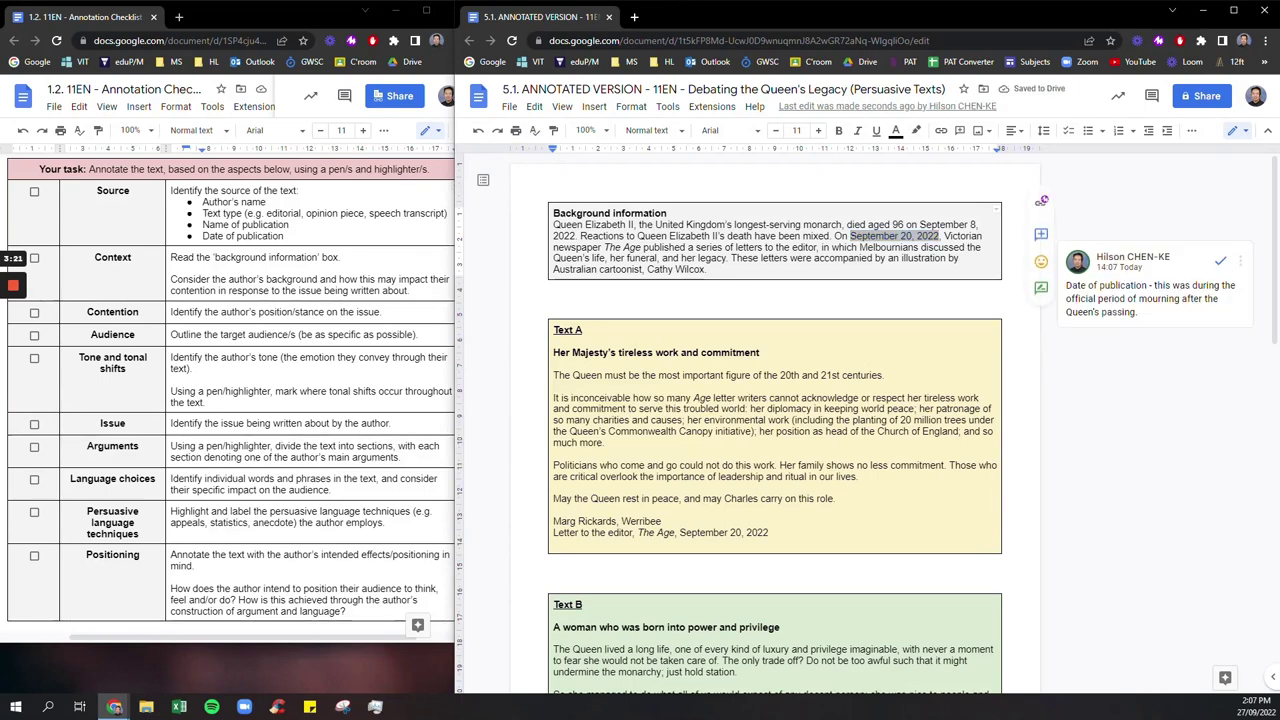
- Comment on "newspaper The Age" in the background information: "Name of publication. Victorian newspaper - audience?"
mouse_move(600, 230)
left_mouse_down()
mouse_move(535, 252)
mouse_move(580, 258)
left_mouse_up()
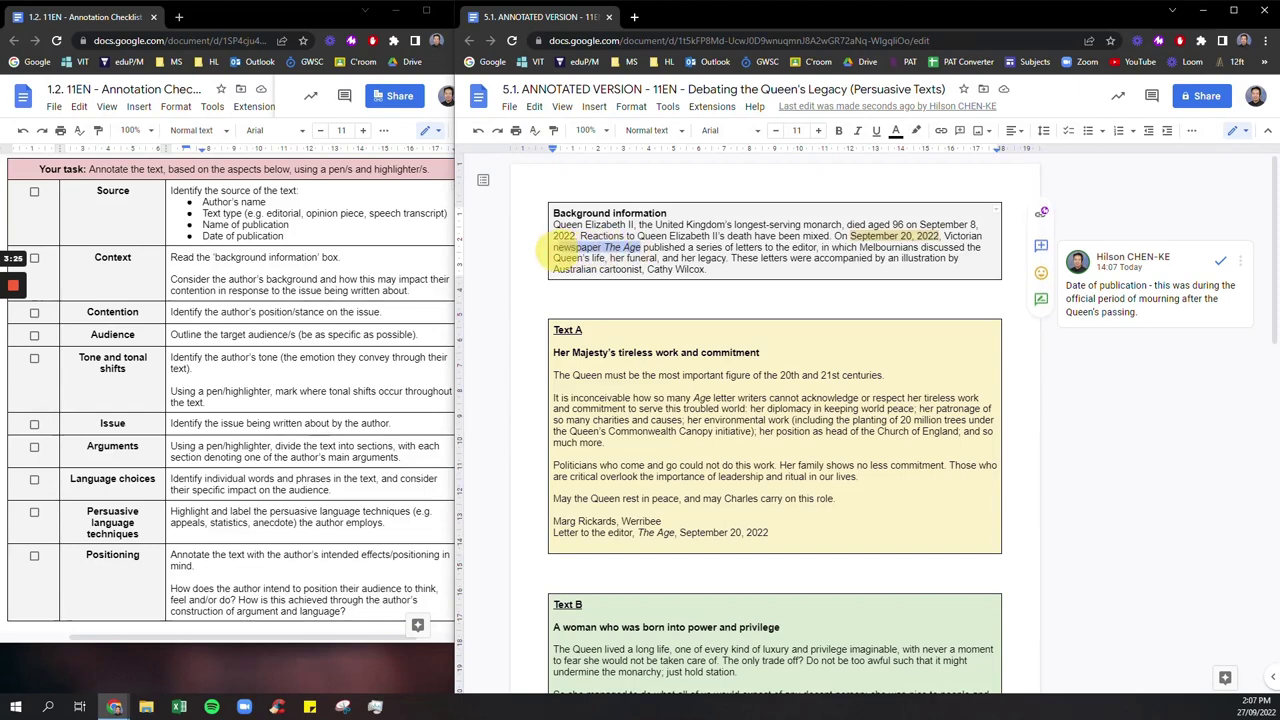
left_click(1040, 245)
type("Name")
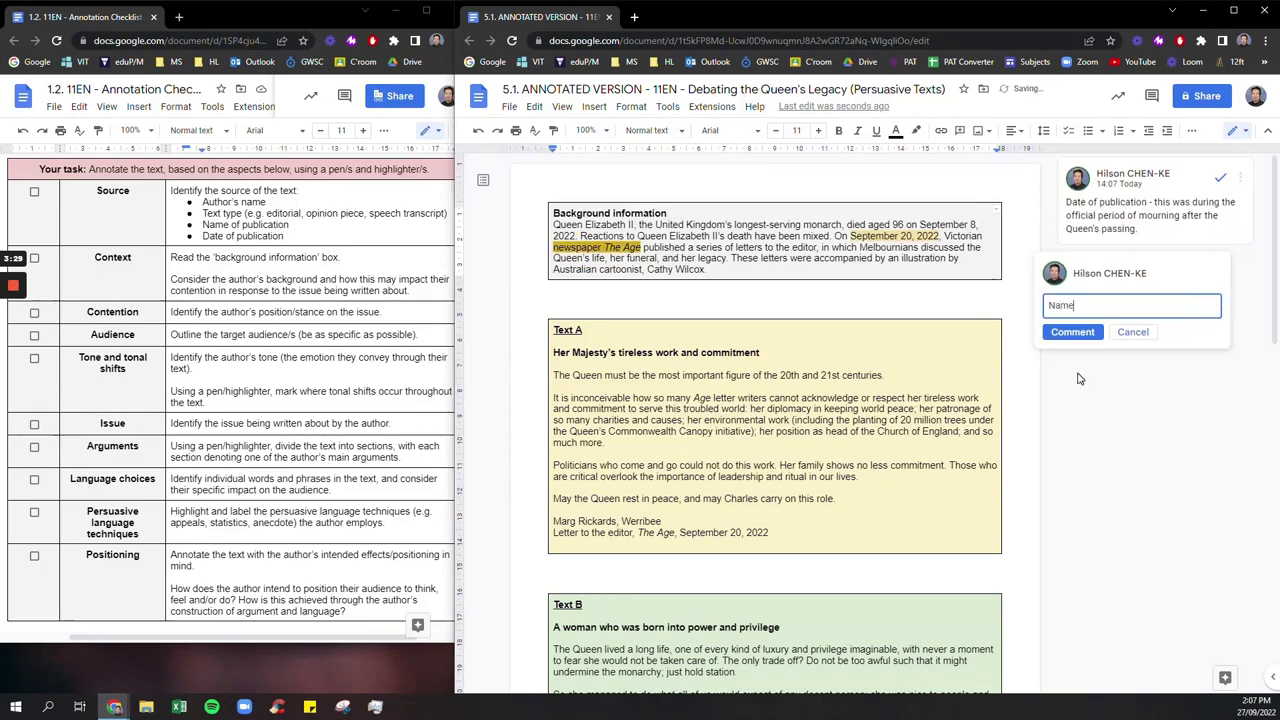
type(" of publication")
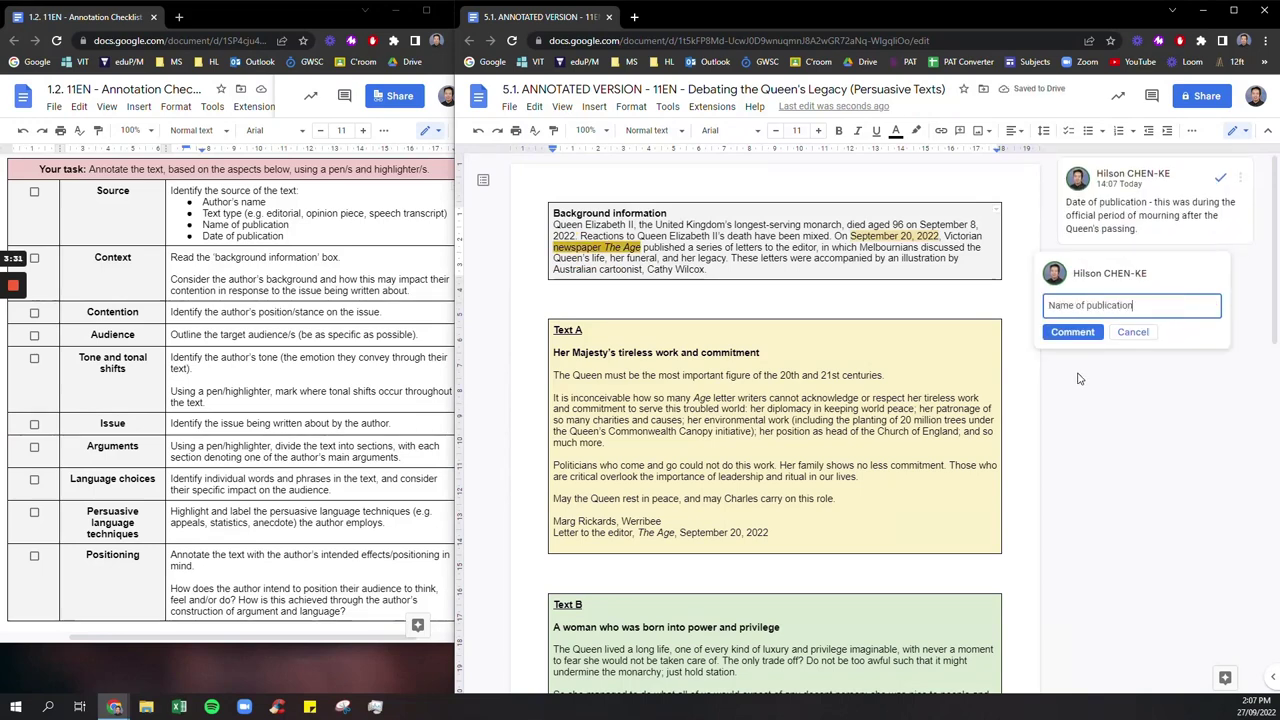
type(". Victorian new")
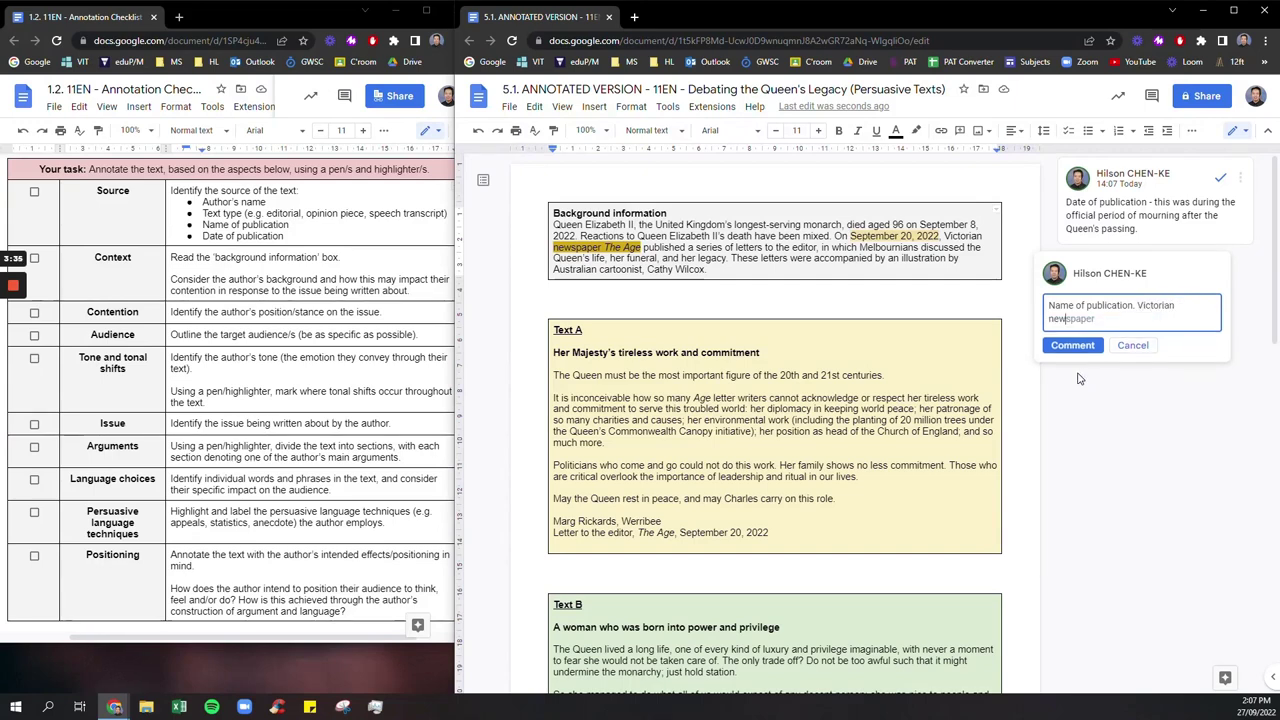
type("spaper - audience?")
left_click(1074, 344)
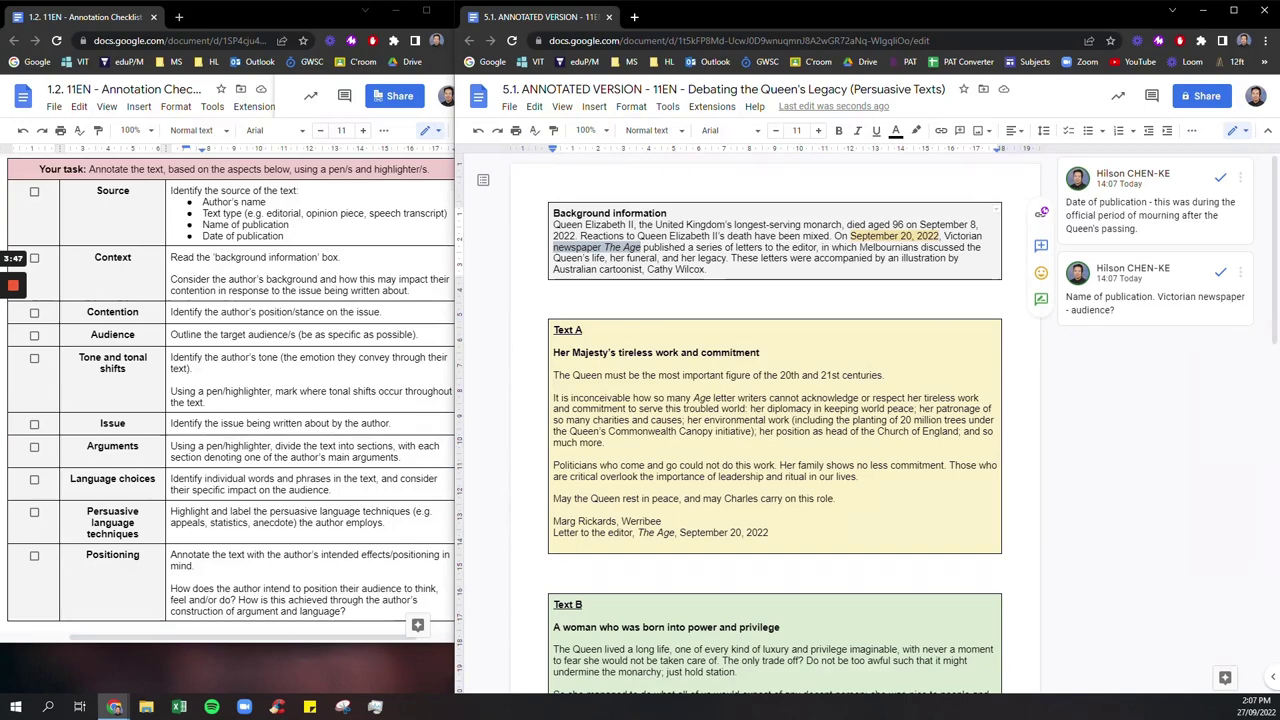
- Comment on "letters to the editor" in the background information: "Text type - LTE are written by members of general Victorian public."
left_click_drag(736, 247, 812, 250)
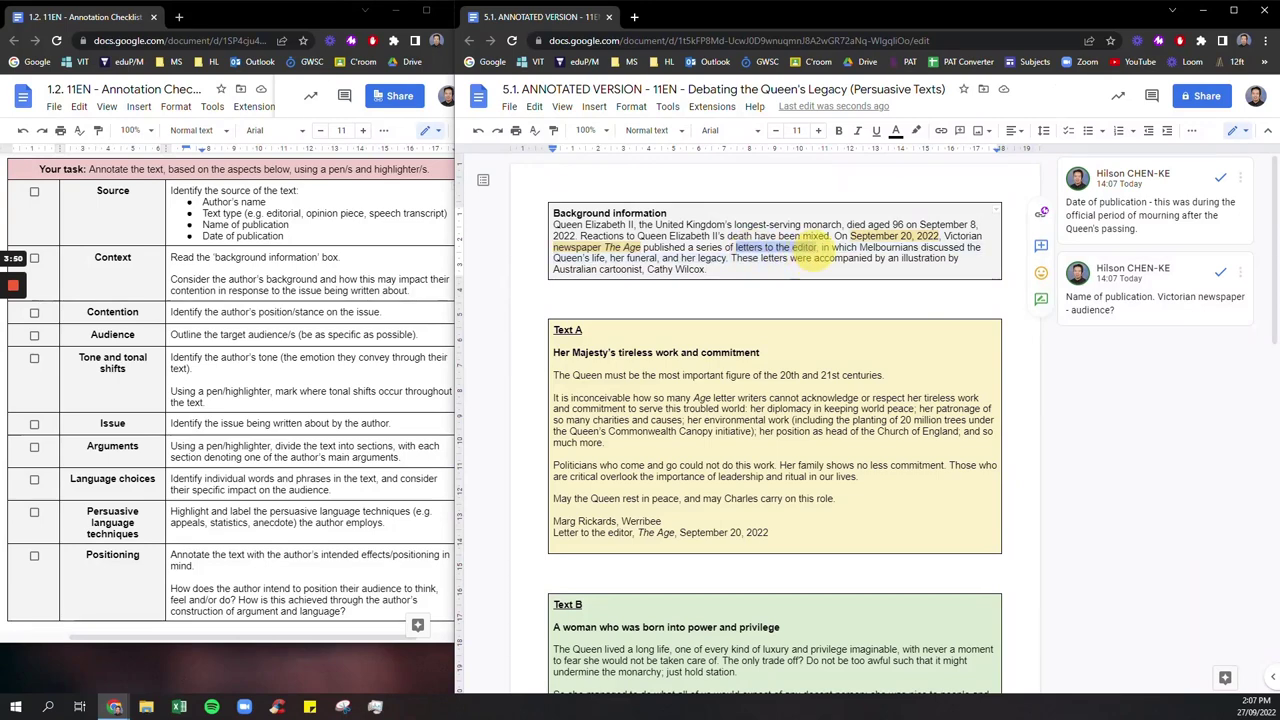
left_click(1041, 245)
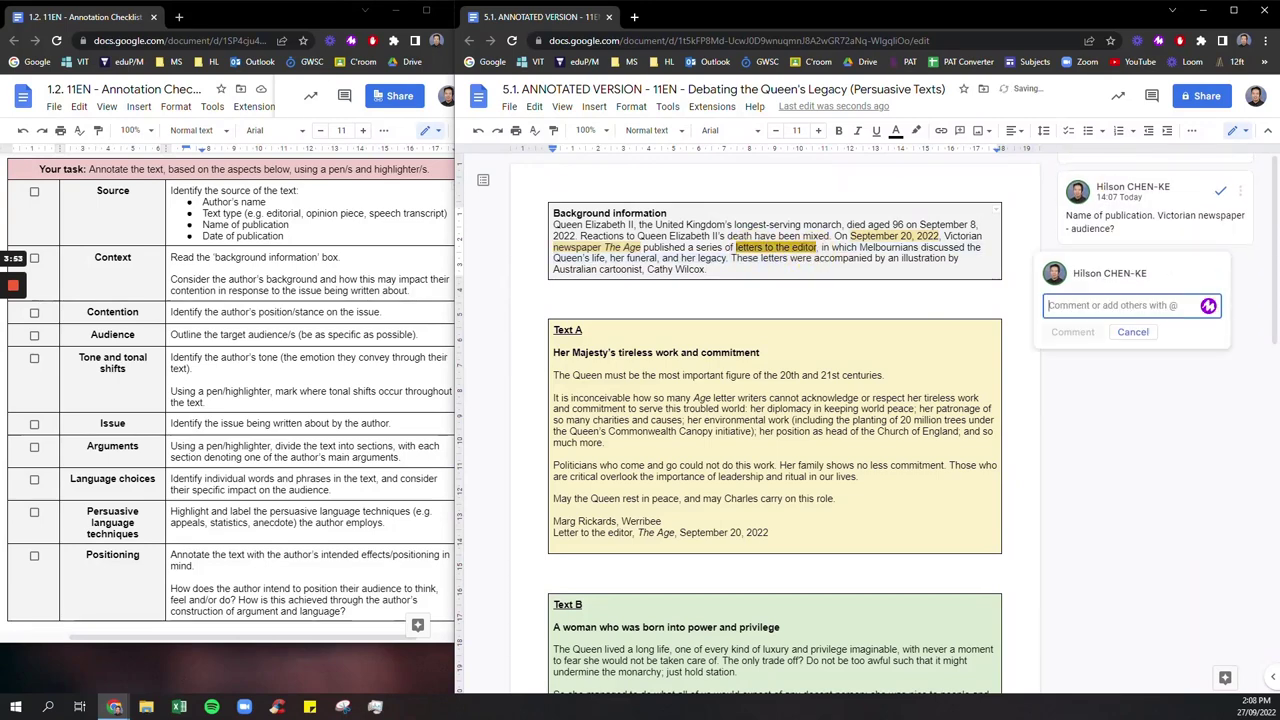
type("Text type ")
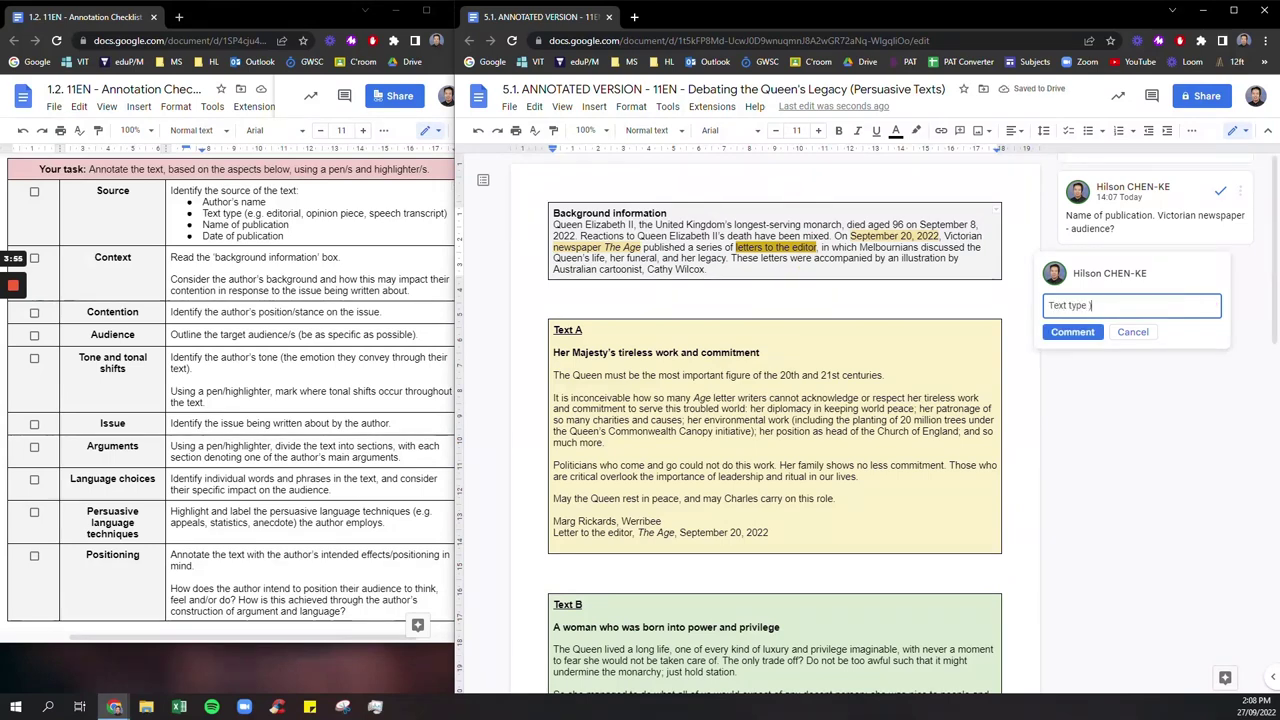
type("- LTE are written by members of ")
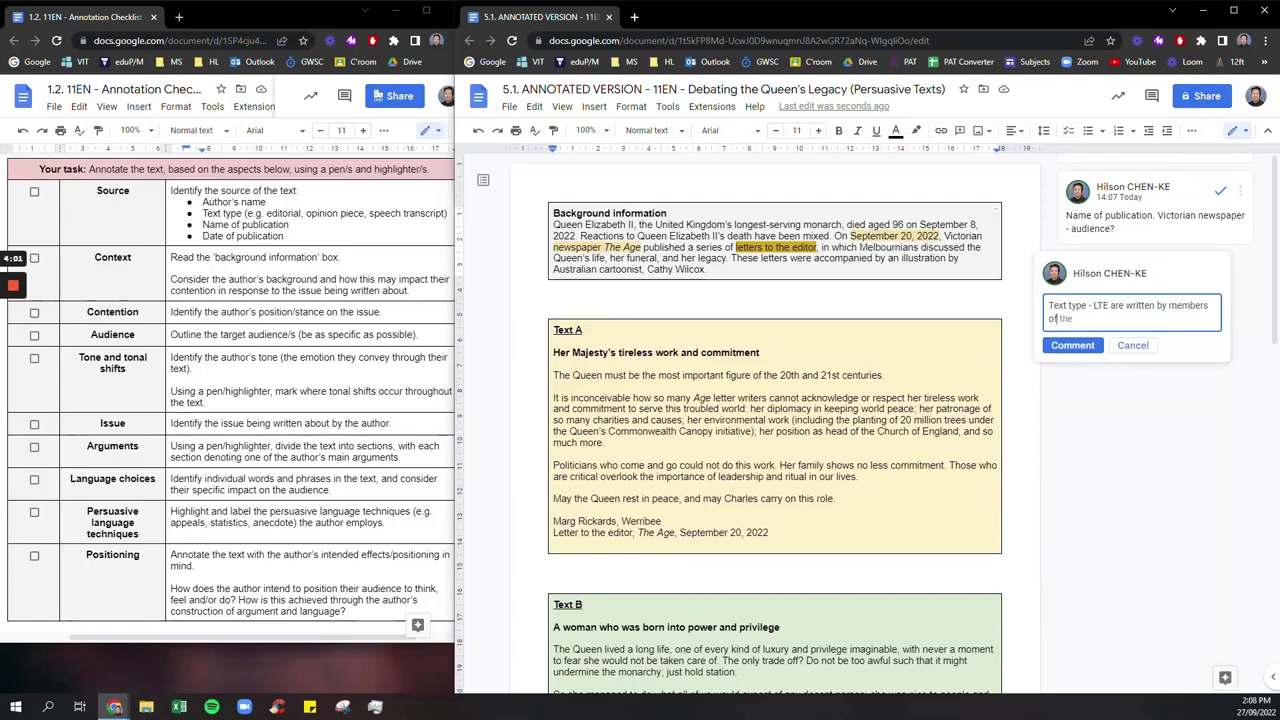
type("general Victorian public.")
left_click(1085, 349)
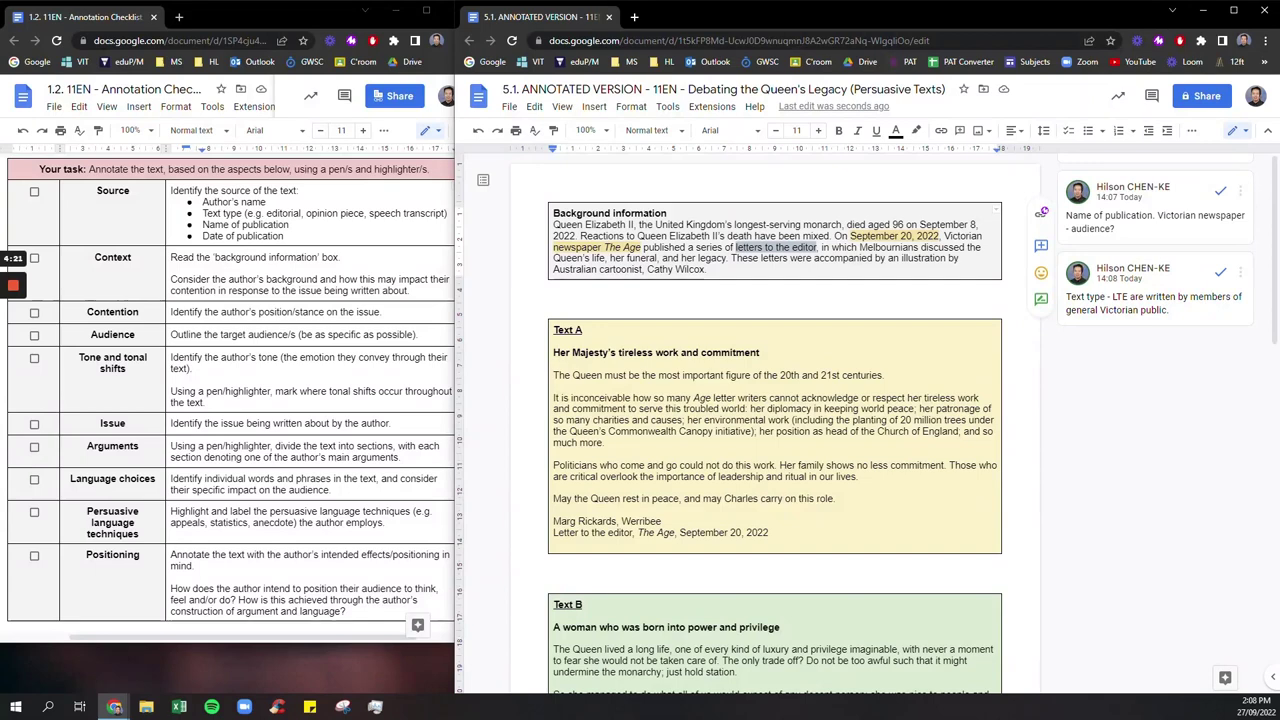
- Mark the author bylines under Texts A, B and C in turn and skim the texts for source details
left_click_drag(661, 521, 553, 521)
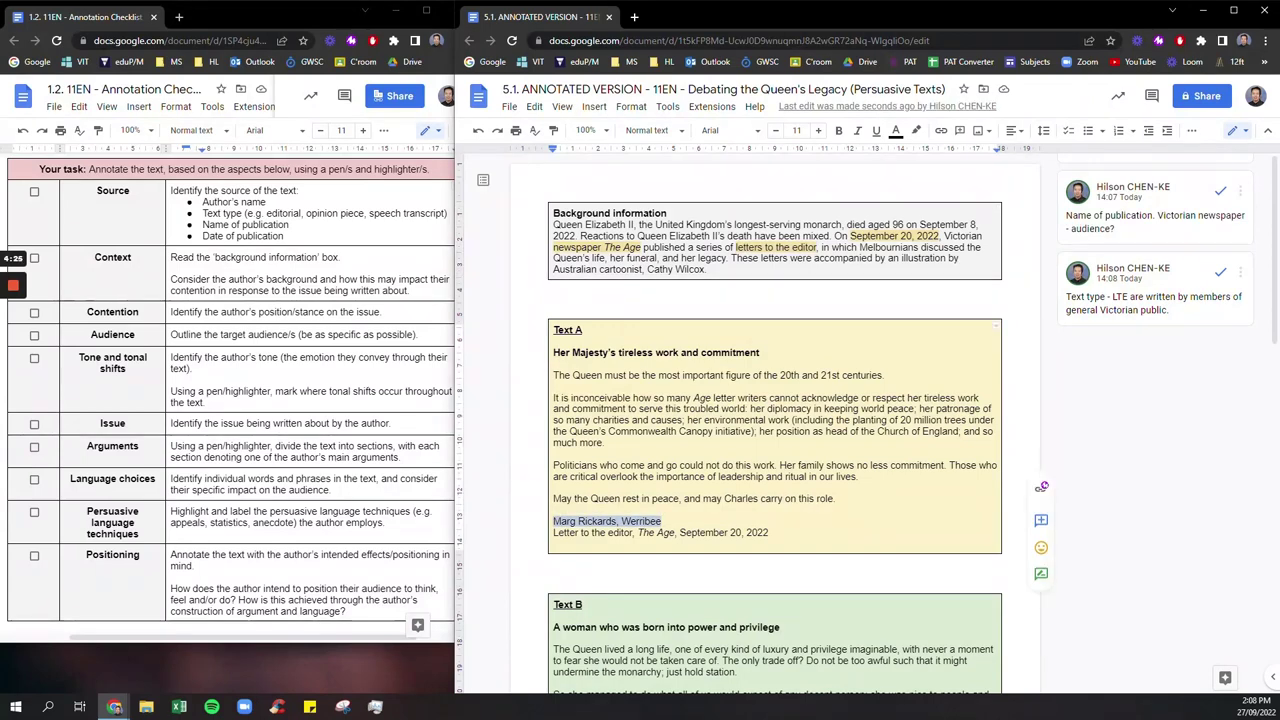
scroll(775, 420, "down", 5)
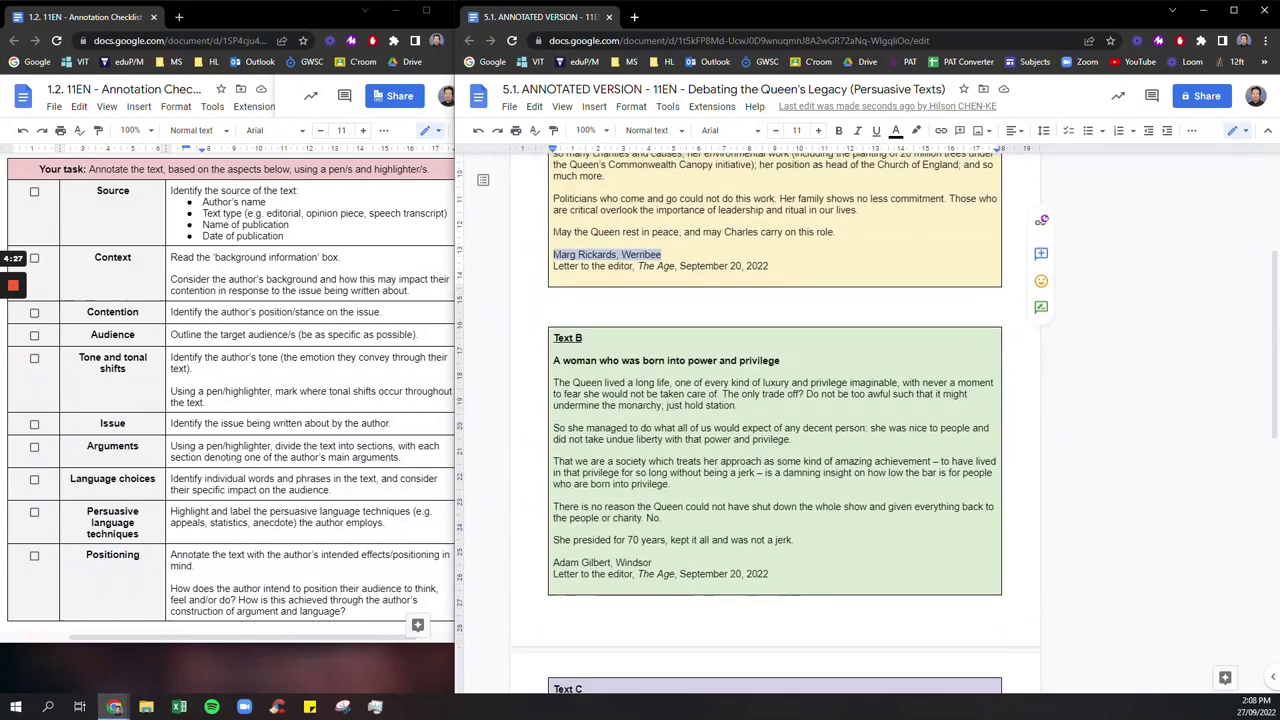
left_click_drag(651, 562, 553, 562)
scroll(775, 420, "down", 9)
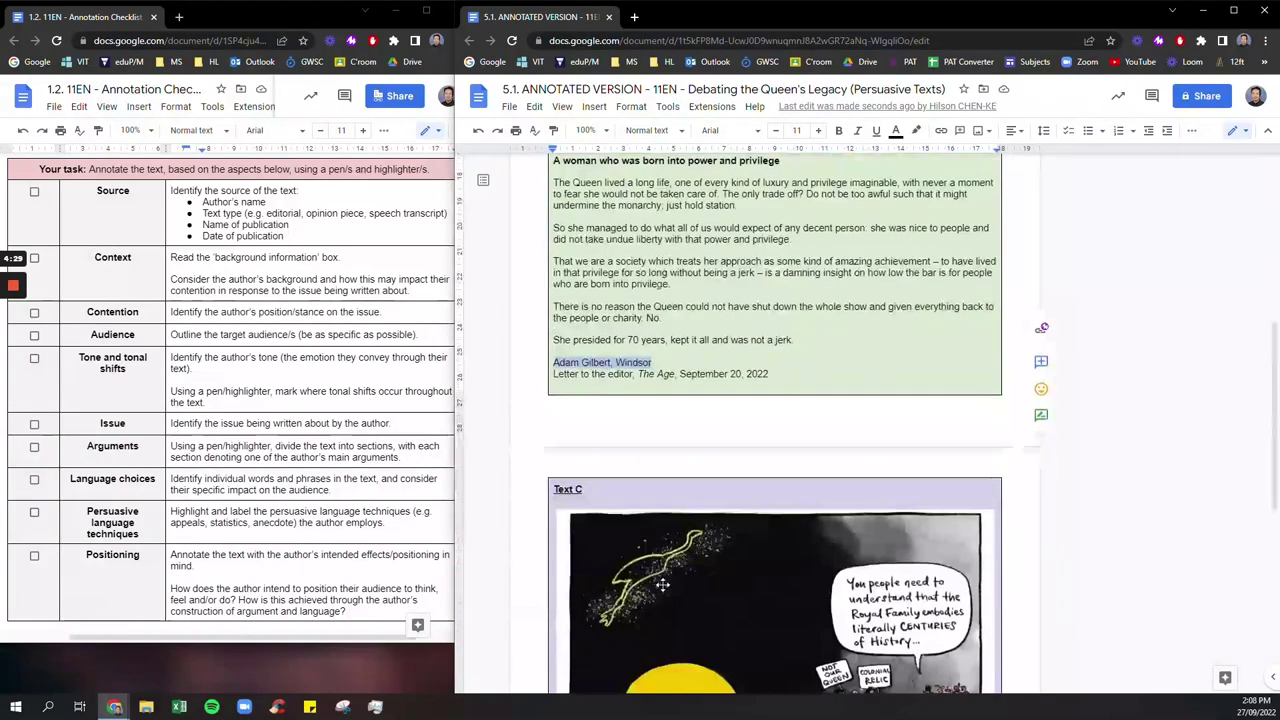
left_click_drag(610, 575, 553, 575)
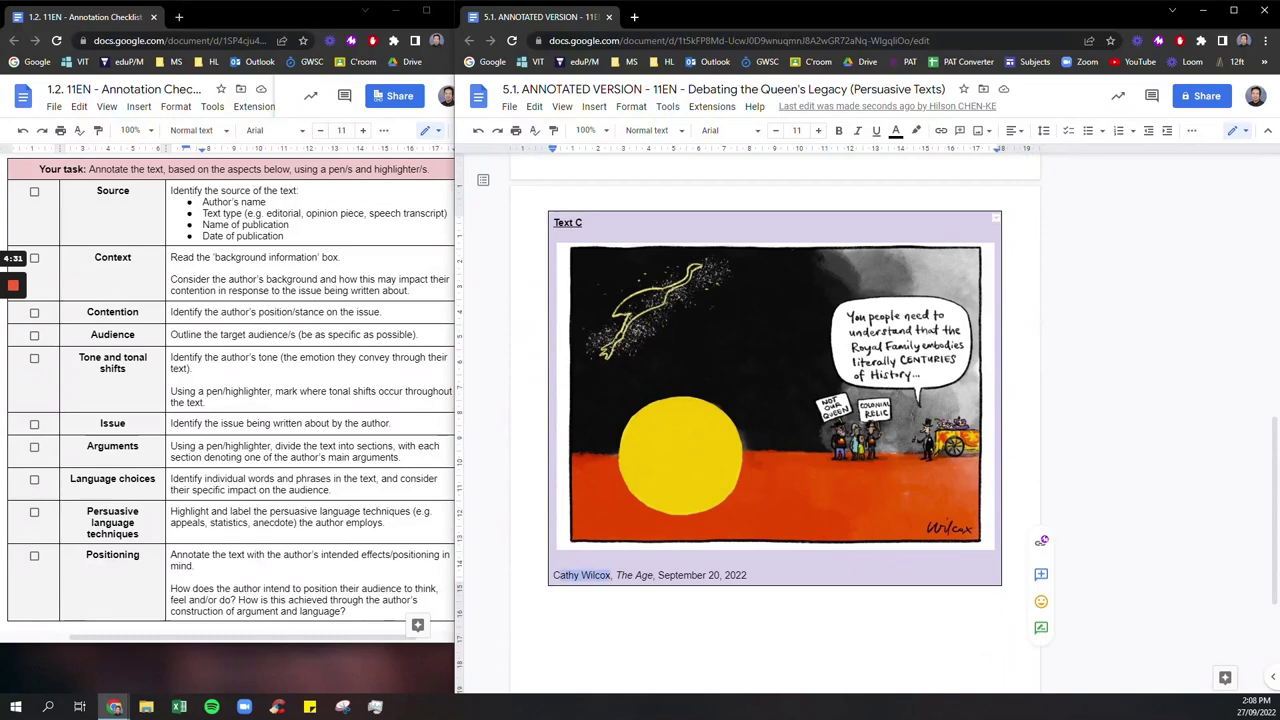
scroll(706, 477, "up", 10)
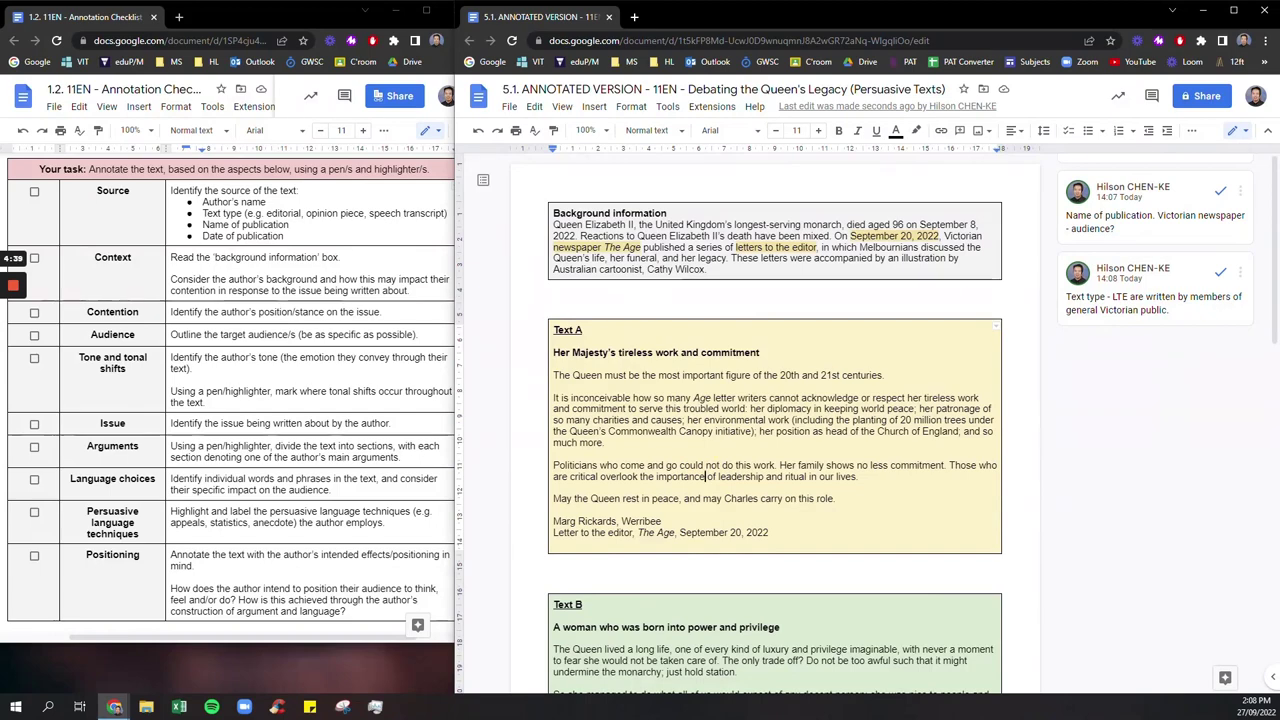
scroll(775, 425, "down", 3)
scroll(677, 477, "down", 5)
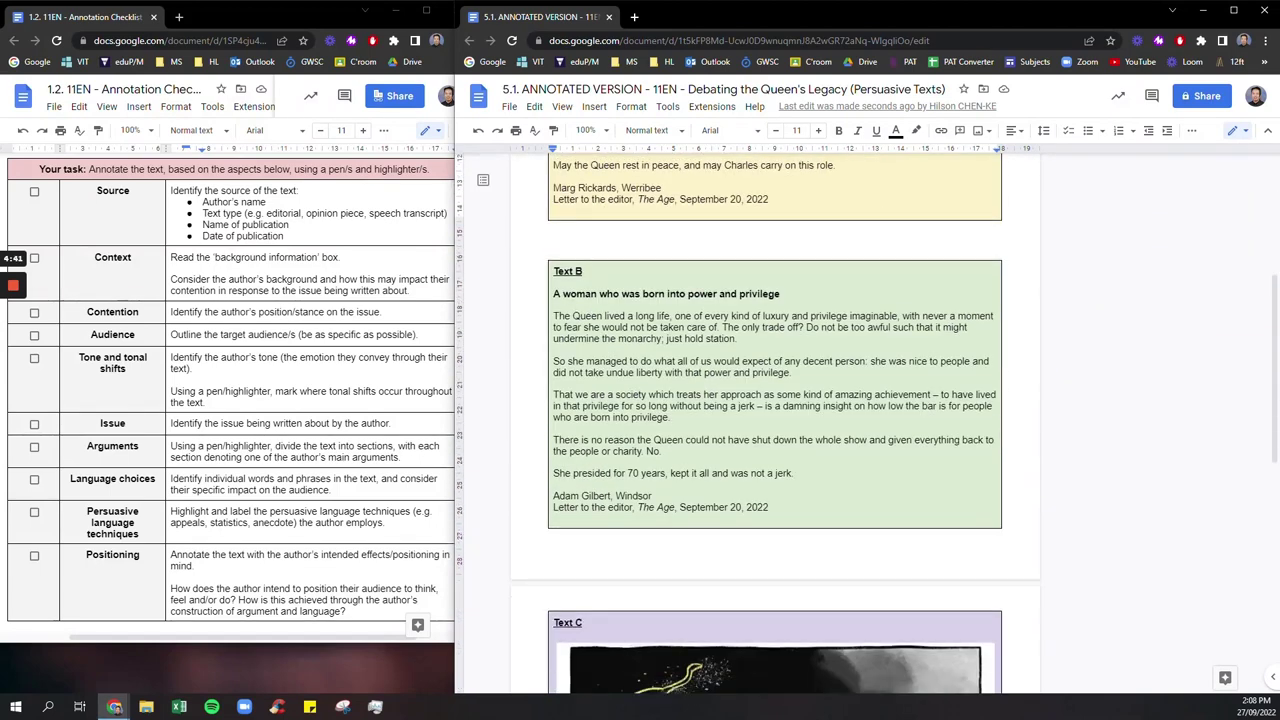
scroll(656, 518, "up", 3)
scroll(727, 258, "up", 7)
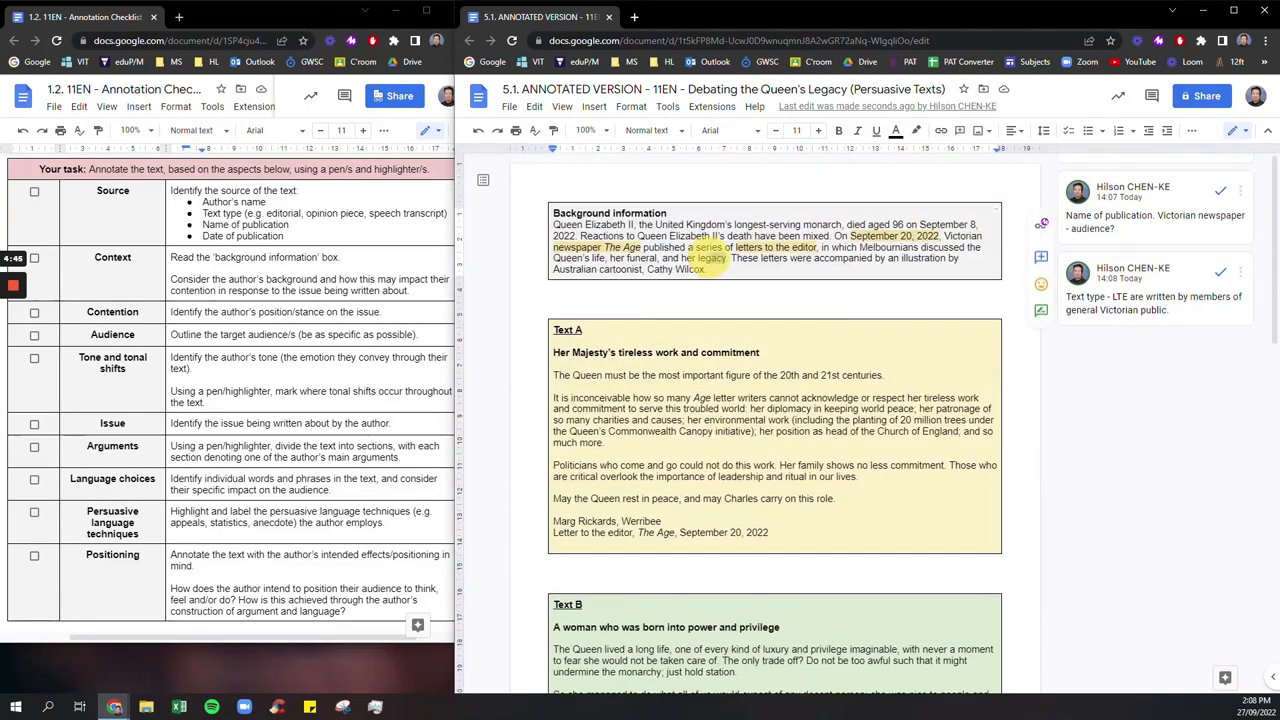
- Comment on "Melbournians discussed the Queen's life, her funeral, and her legacy" in the background information: "Context."
left_click_drag(727, 258, 862, 247)
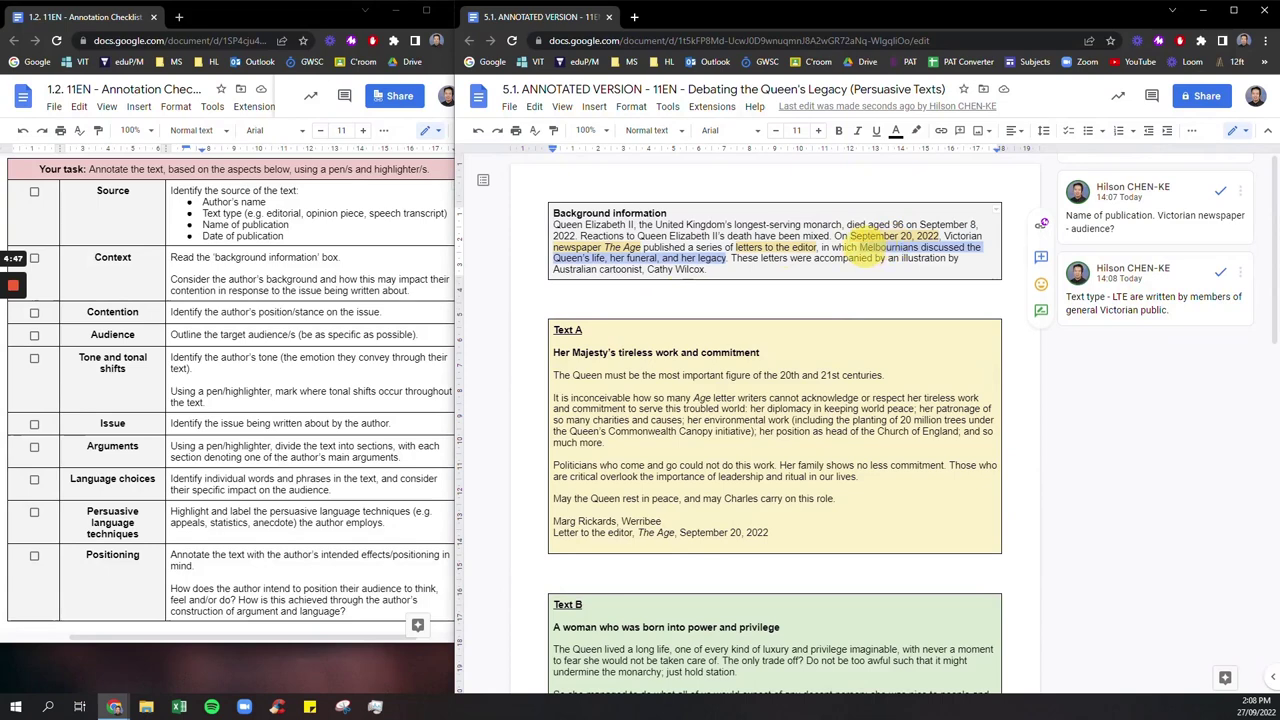
left_click(1041, 257)
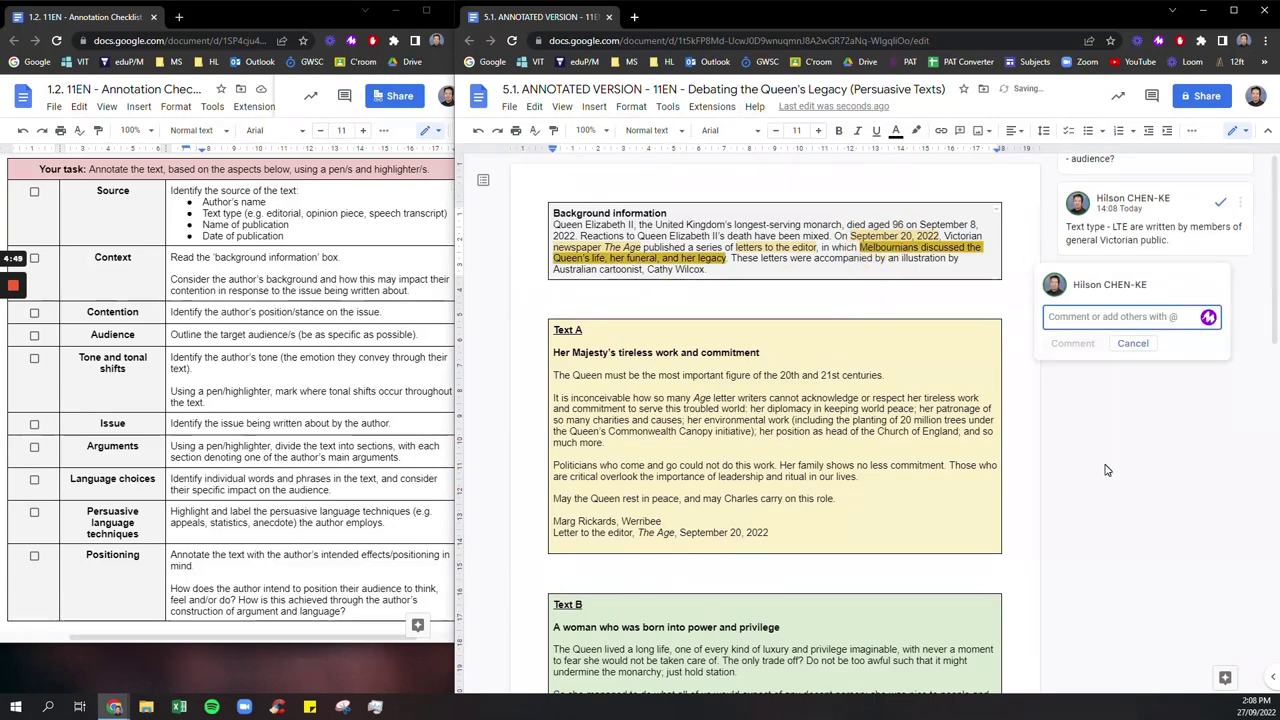
type("Context")
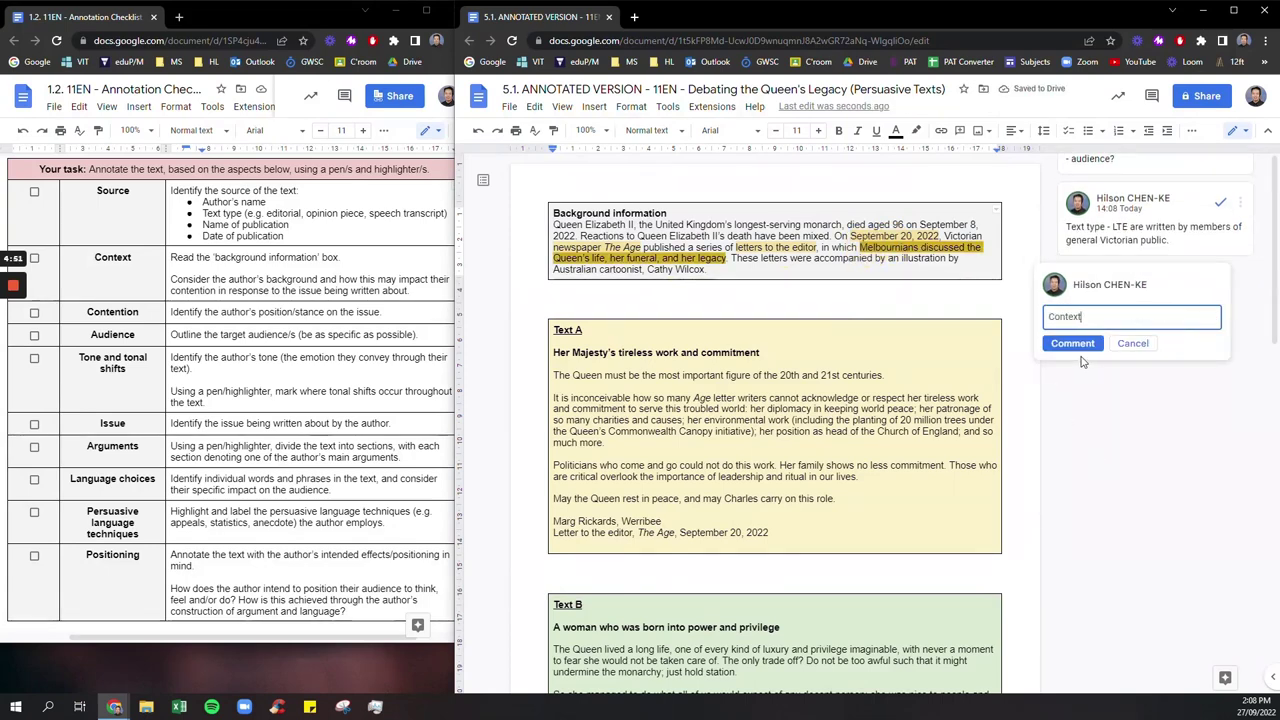
left_click(1072, 343)
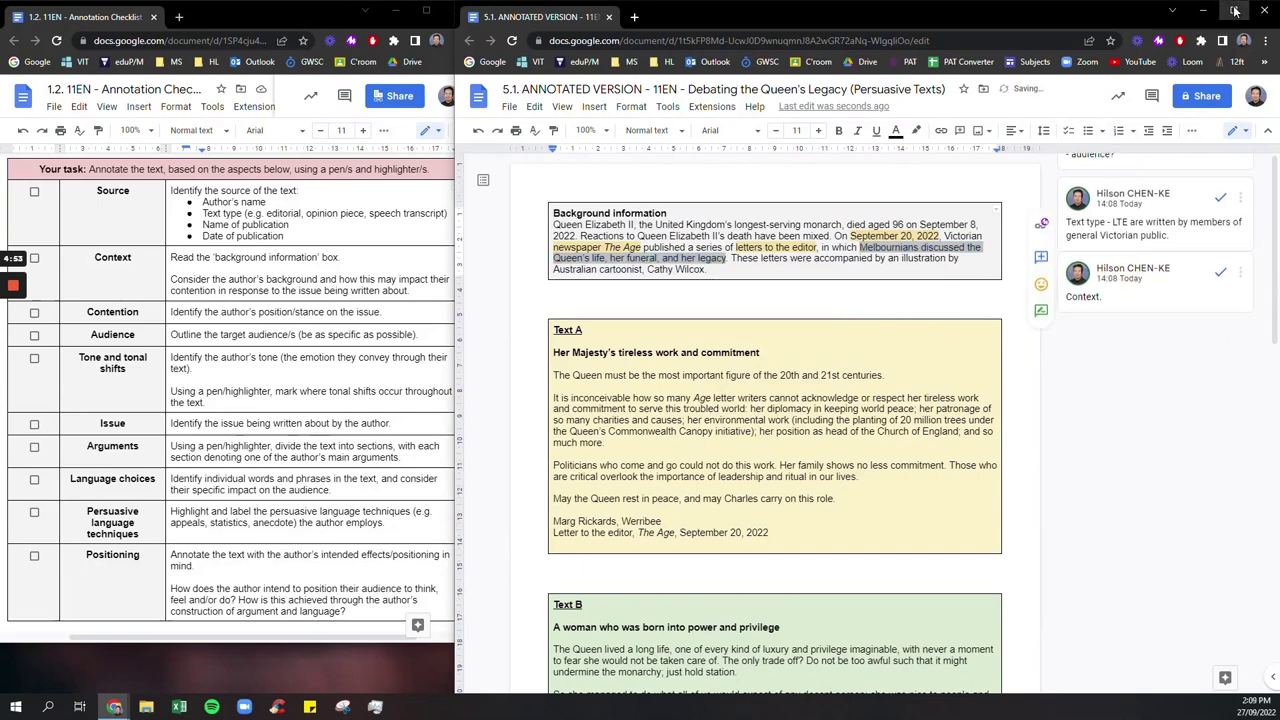
- Maximize the annotated document's window and comment on the cartoonist's name in the background information: "Illustrator/cartoonist who drew Text C."
key("super+Up")
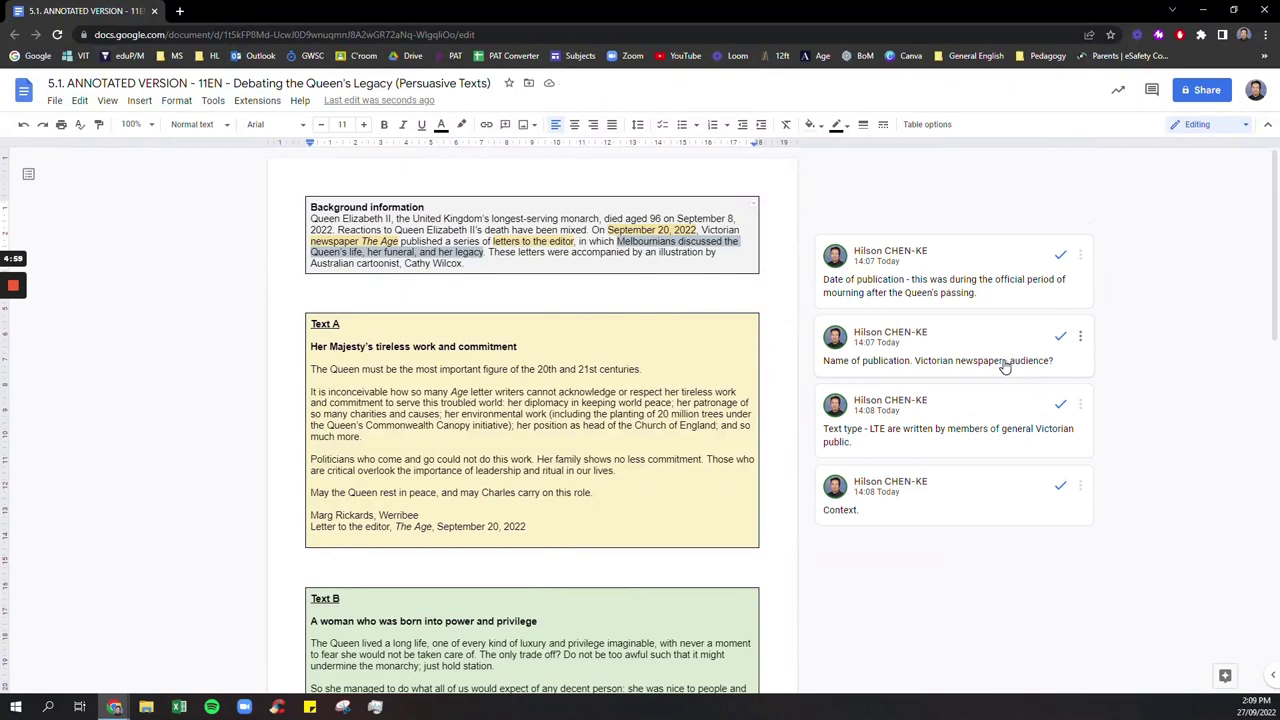
scroll(798, 230, "down", 3)
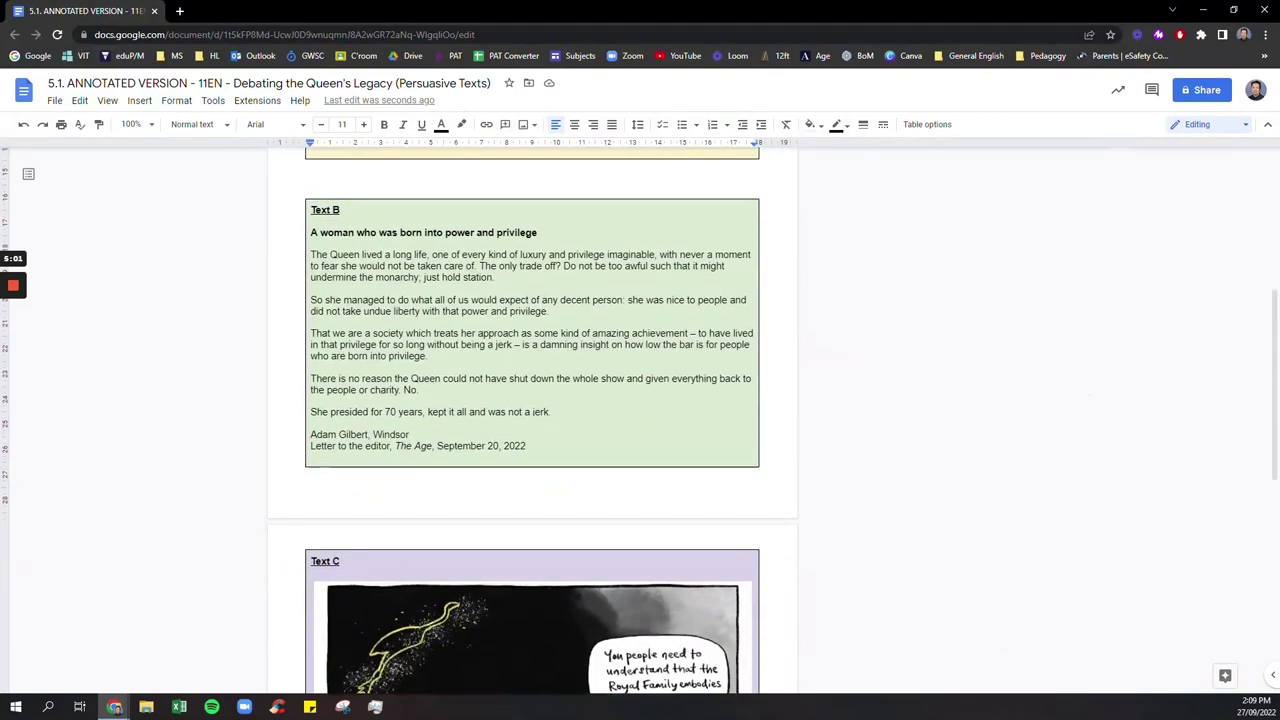
scroll(800, 217, "up", 3)
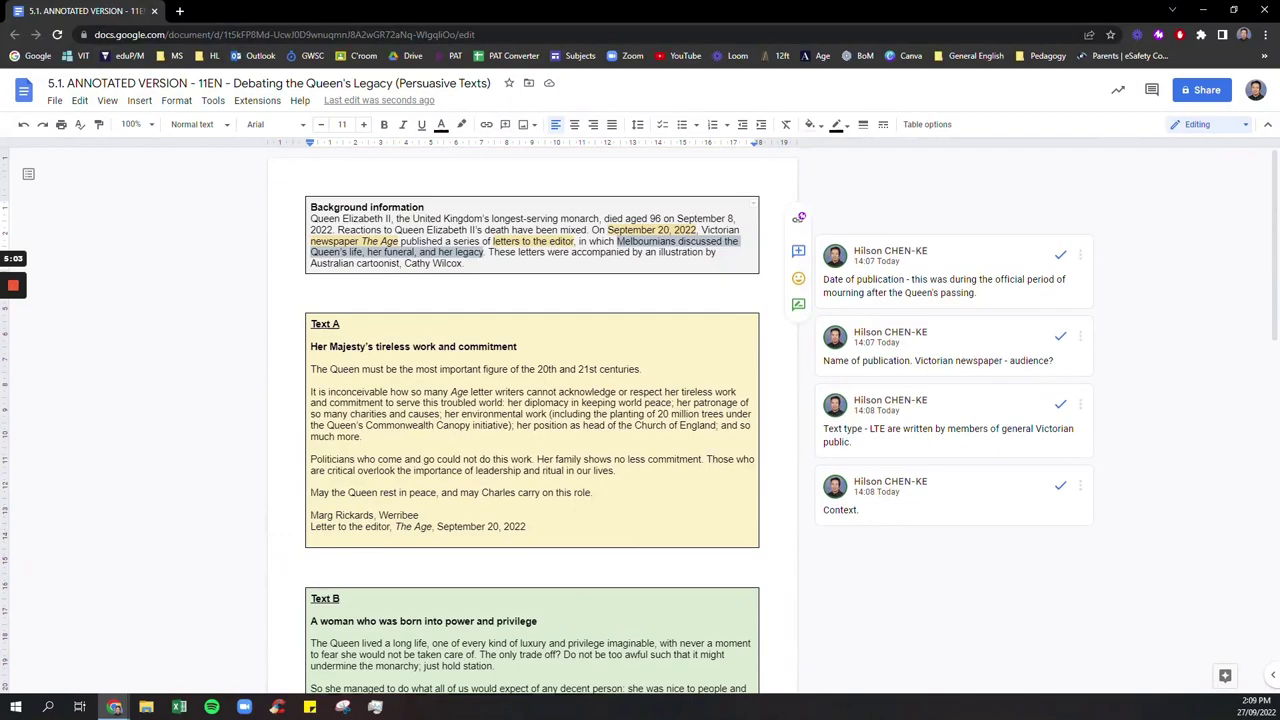
scroll(800, 217, "down", 6)
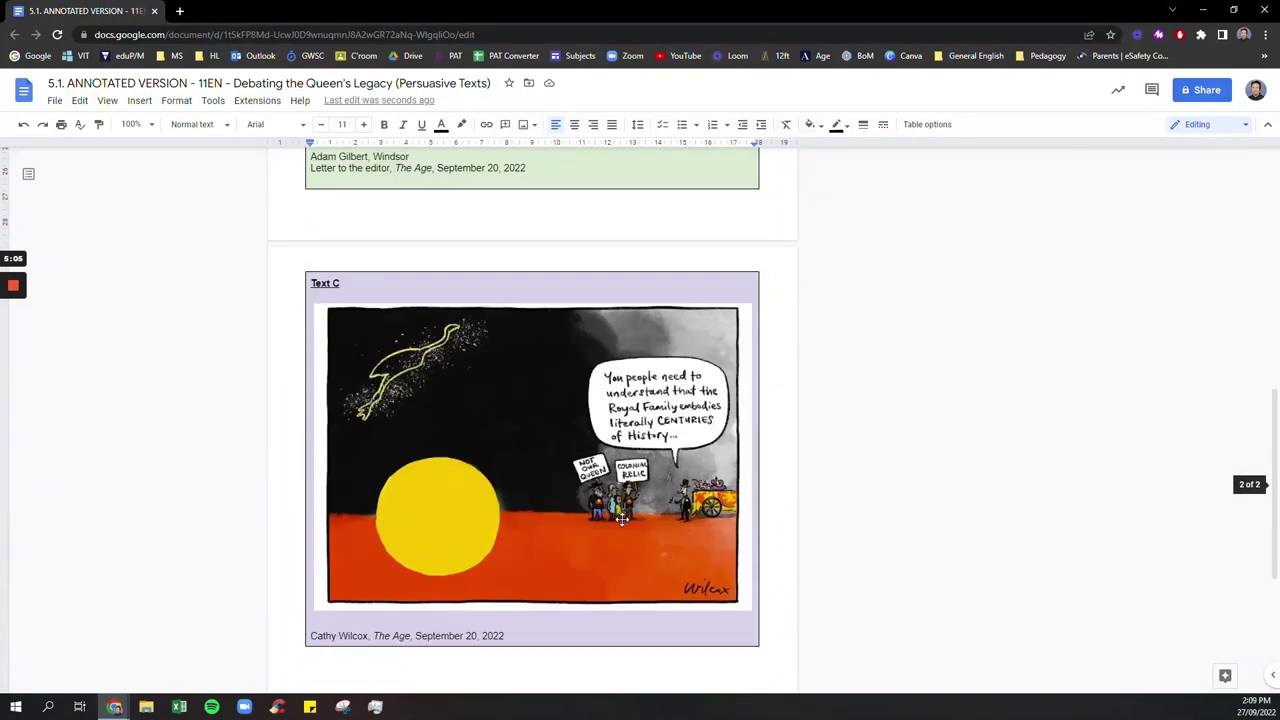
scroll(618, 520, "up", 3)
scroll(430, 265, "up", 4)
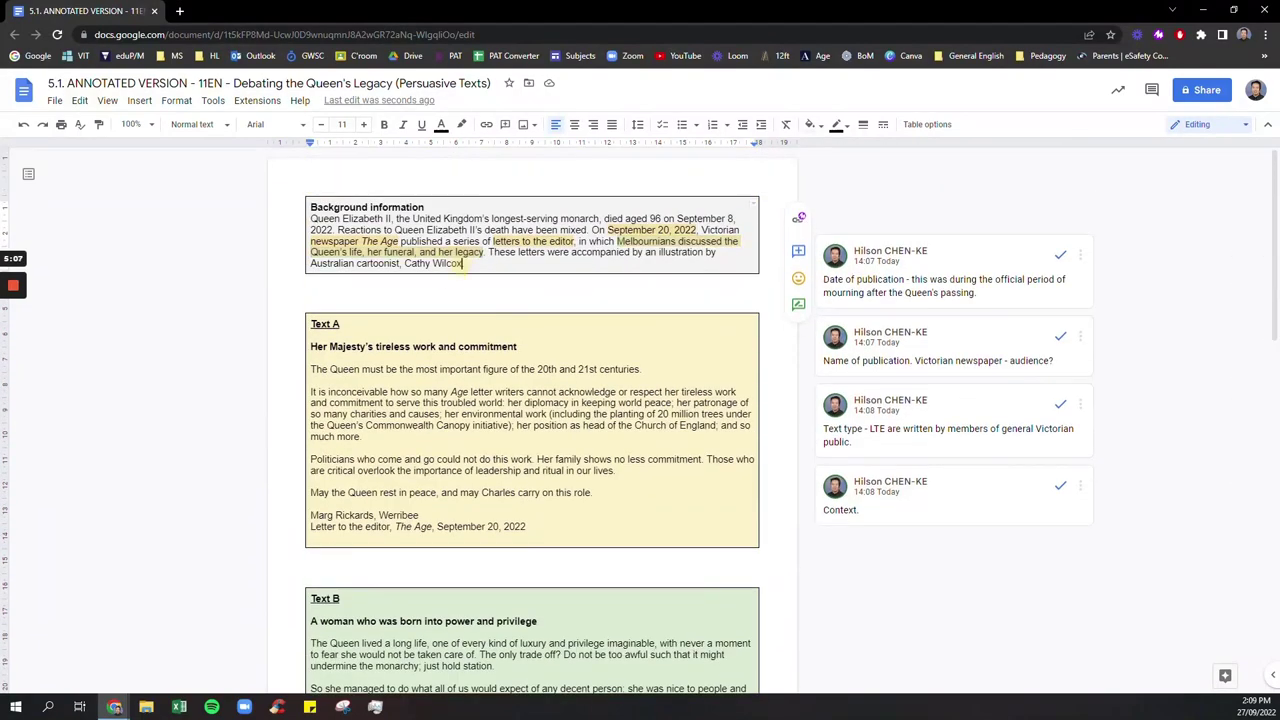
left_click_drag(430, 265, 402, 264)
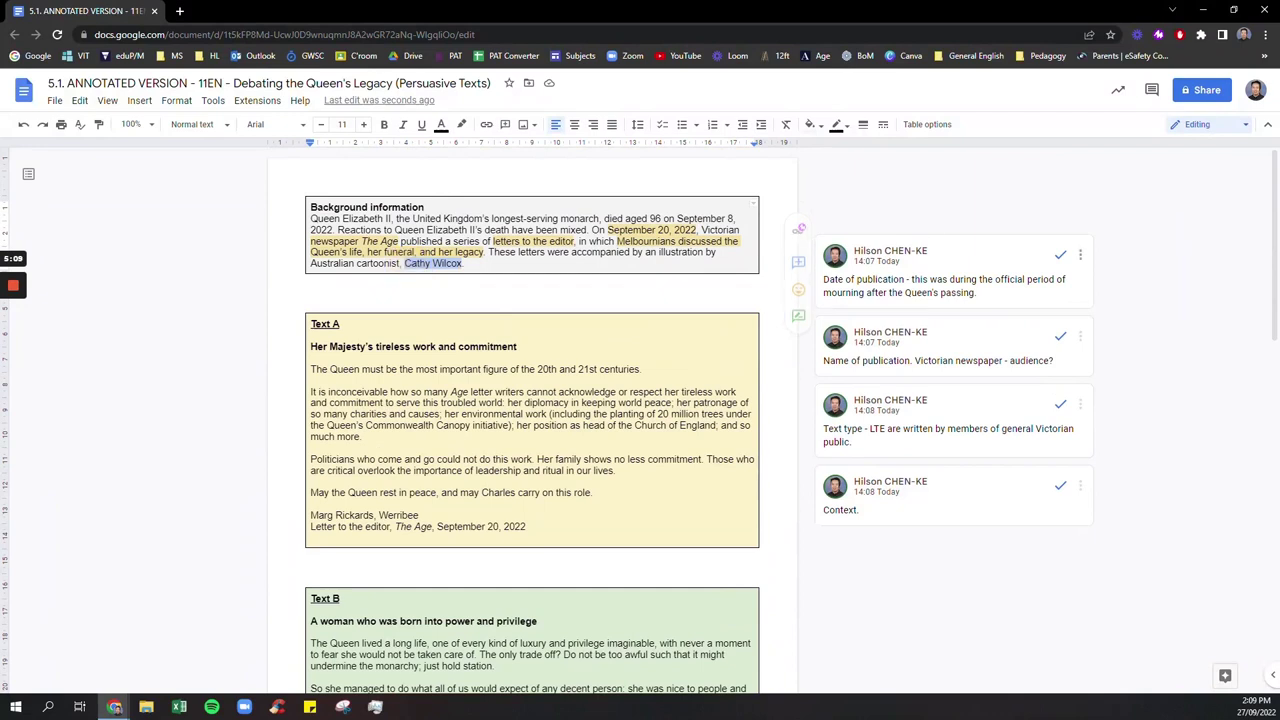
left_click(798, 262)
type("Ill")
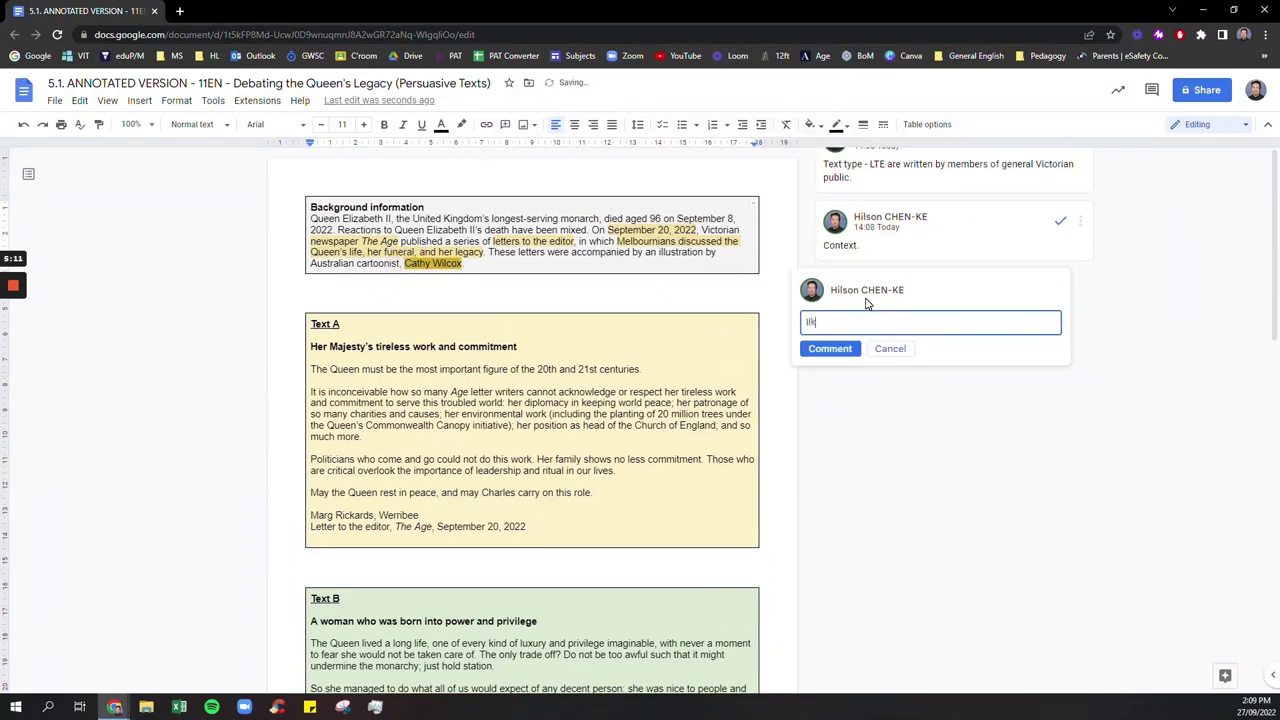
type("ustrator/cartoonist who drew Text C.")
left_click(840, 350)
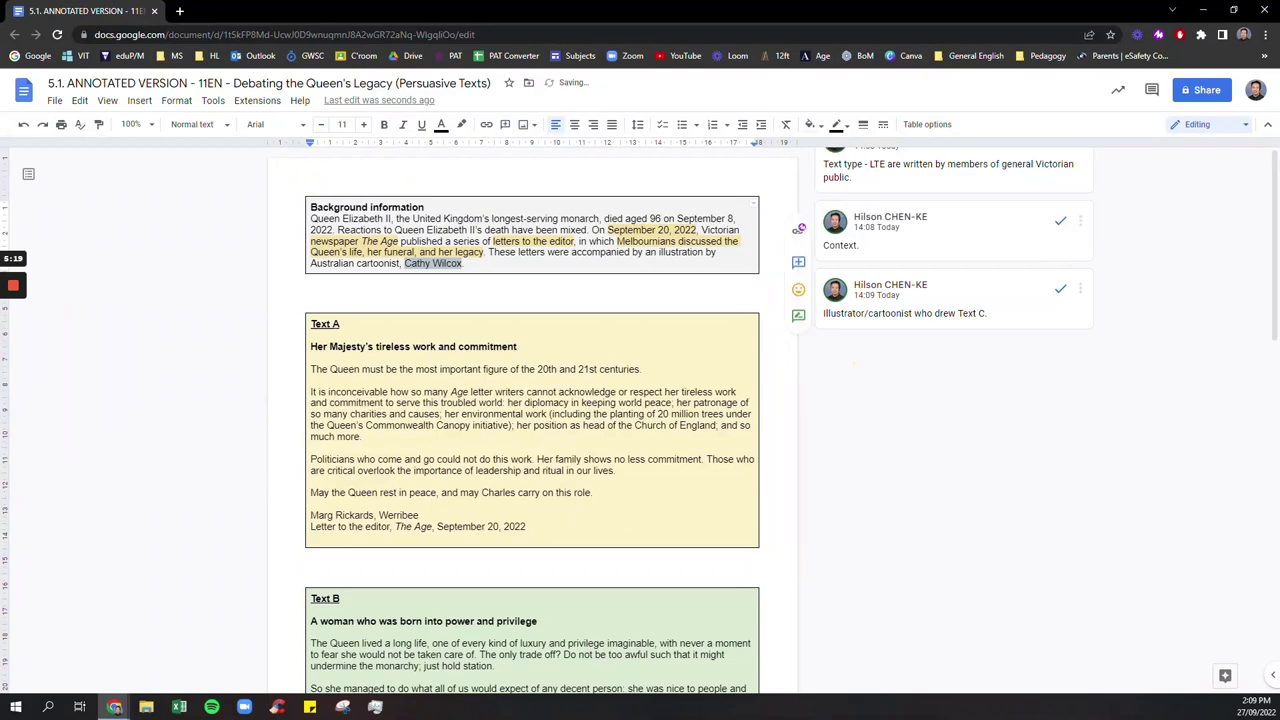
- Review the texts and the context comment on the background information, and restore the document window beside the annotation checklist
scroll(548, 493, "down", 5)
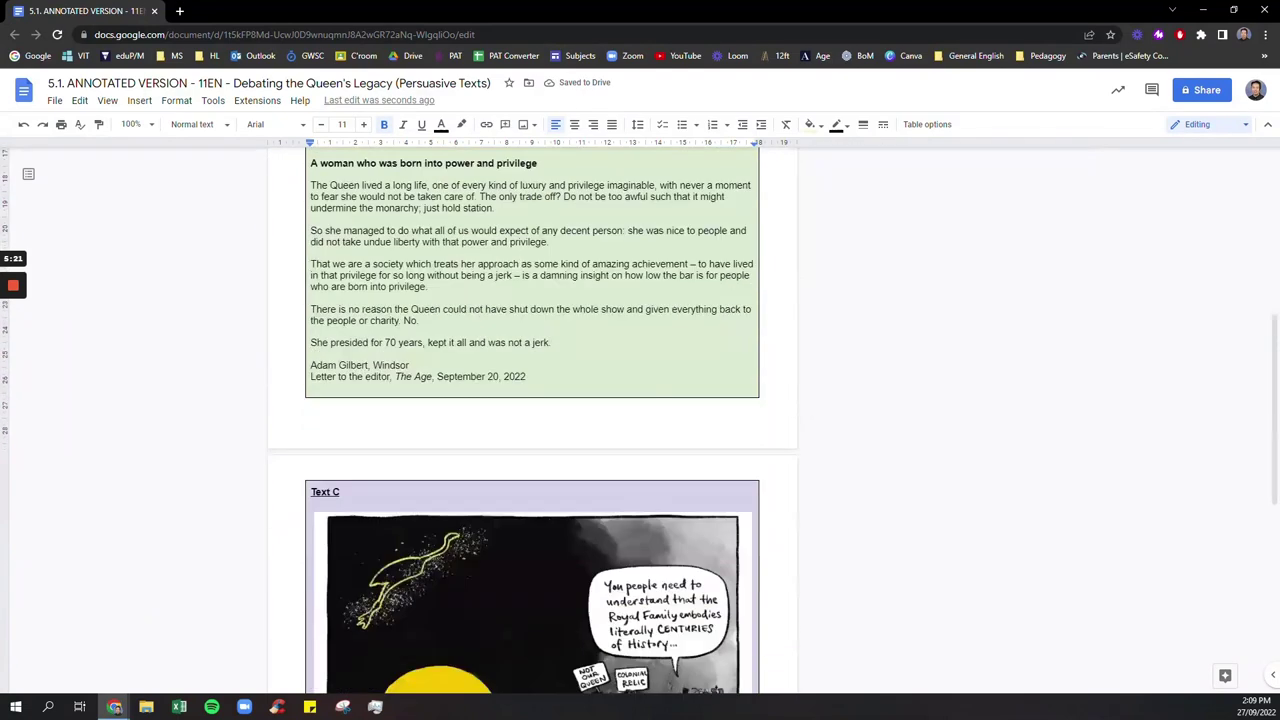
scroll(548, 493, "up", 1)
scroll(548, 493, "up", 4)
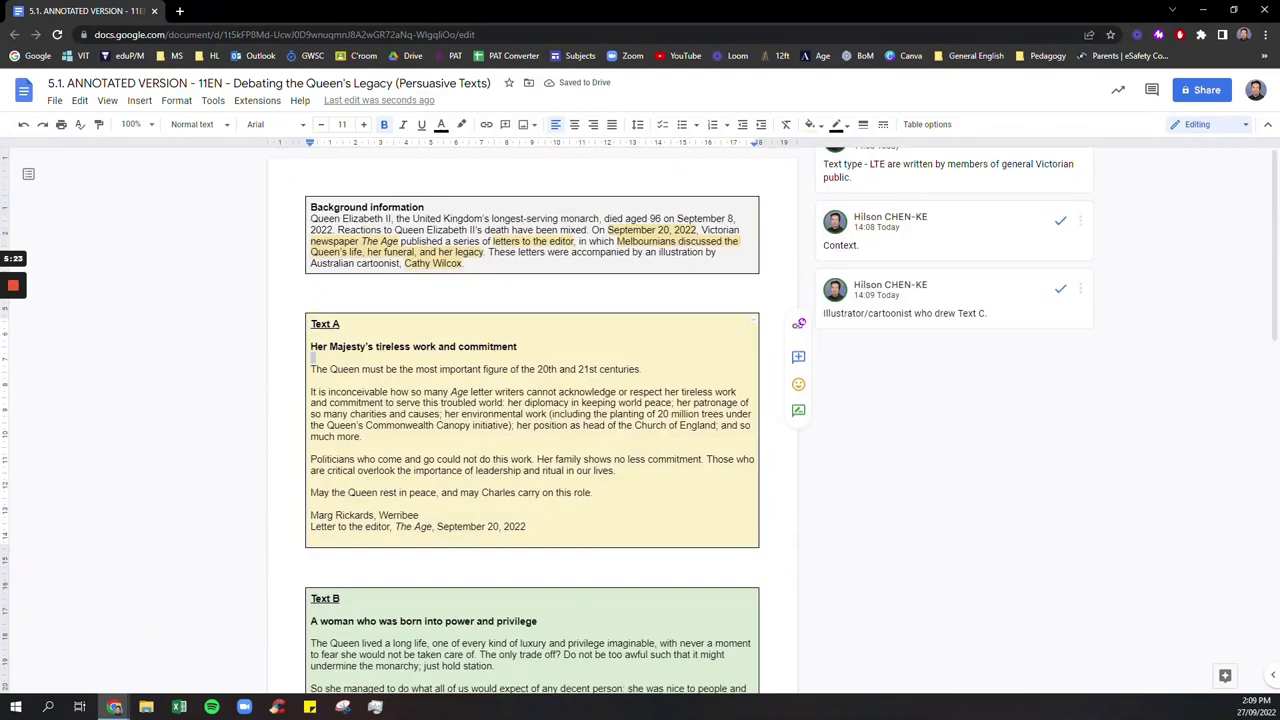
left_click(840, 245)
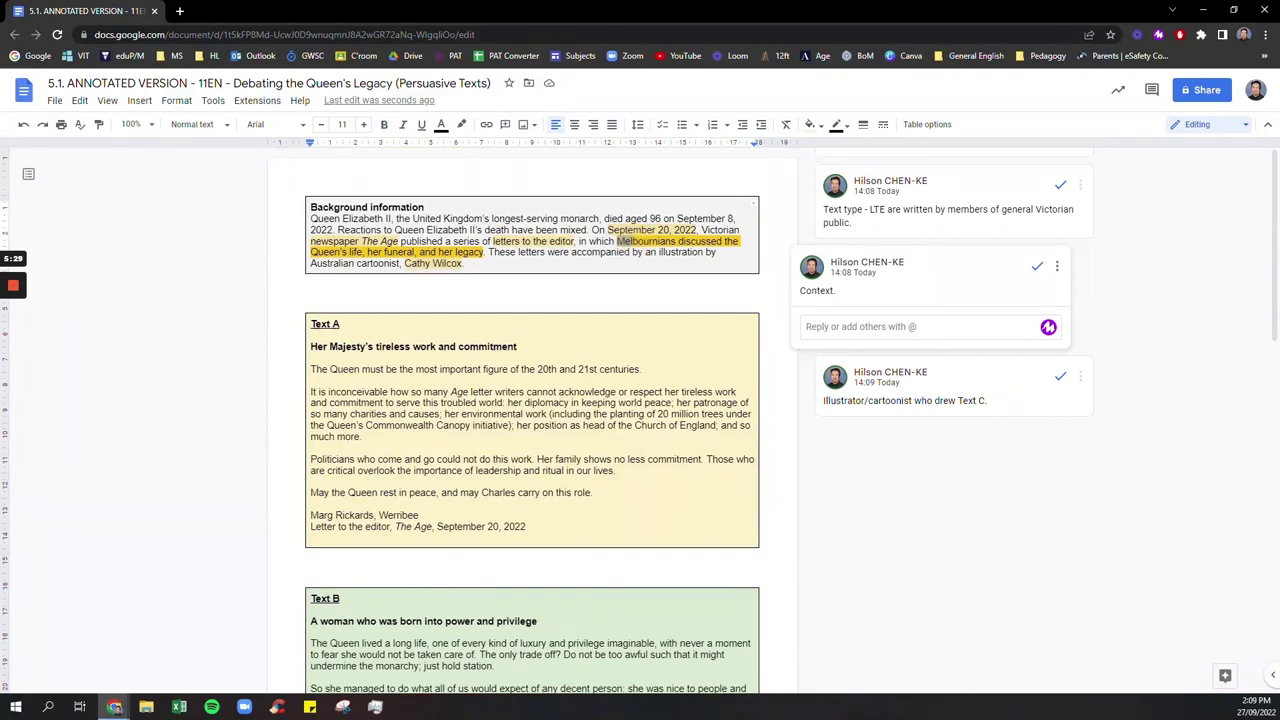
key("Escape")
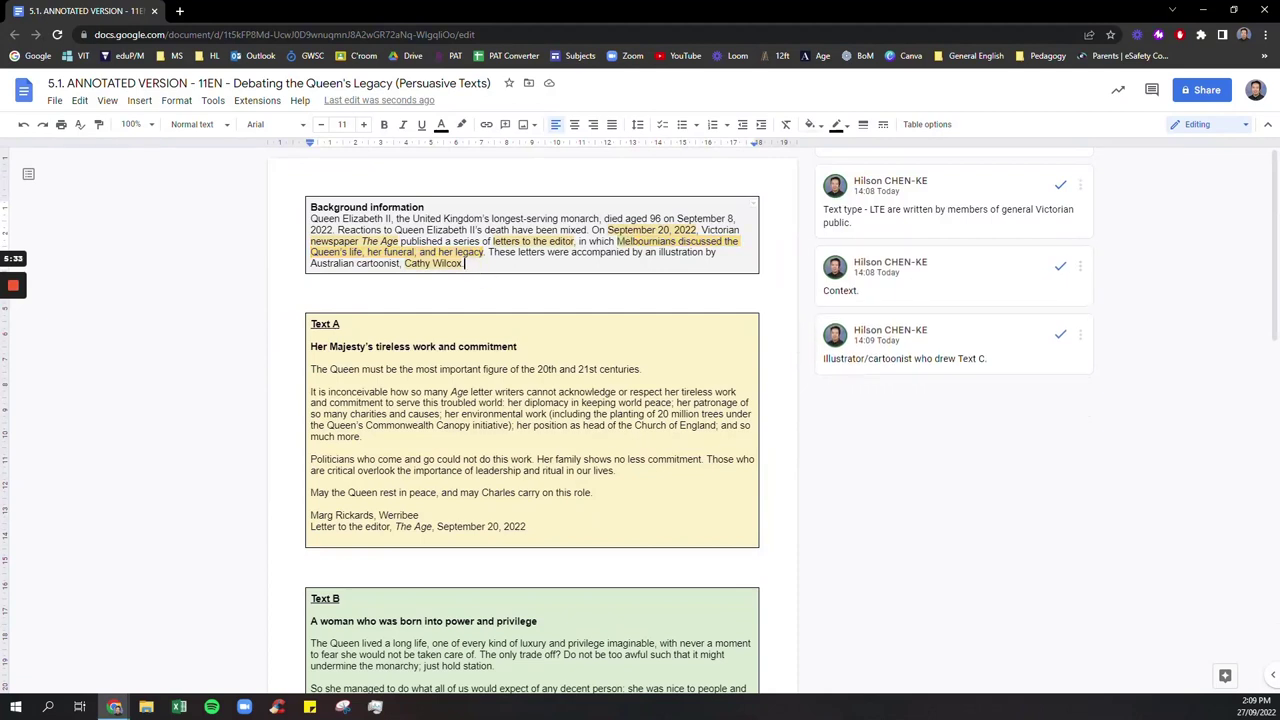
left_click(479, 254)
left_click(507, 267)
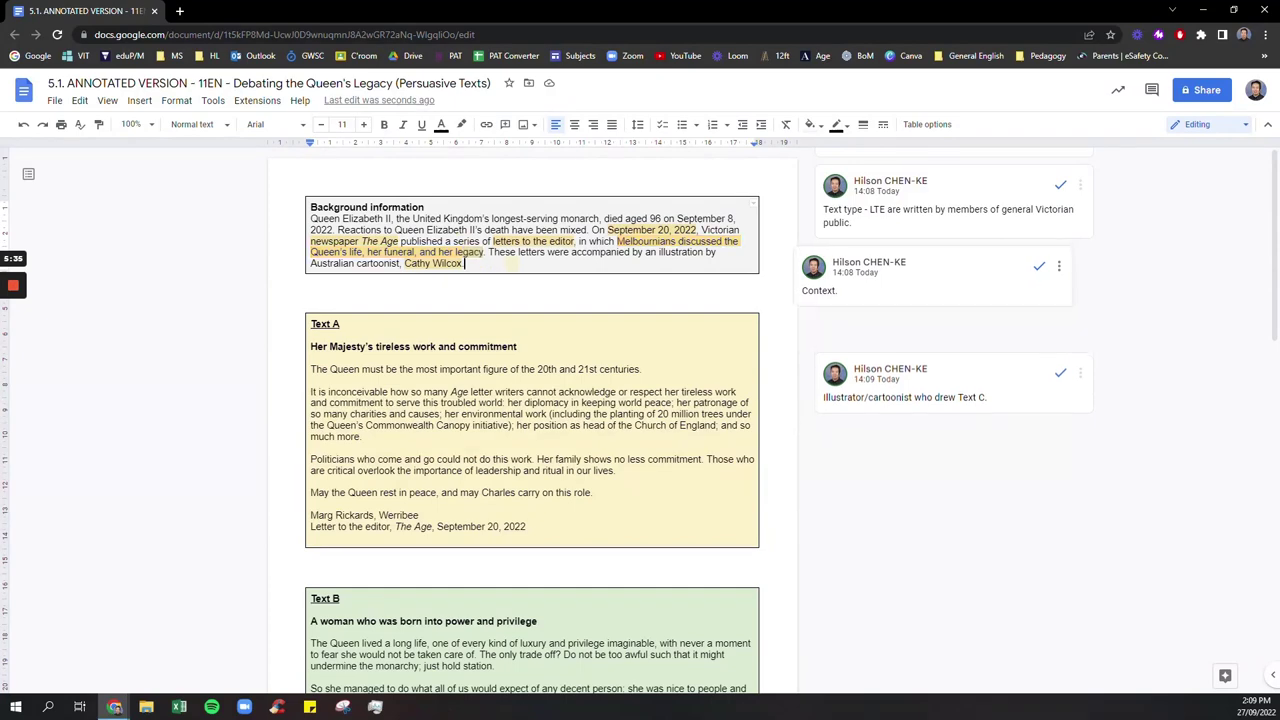
left_click(1234, 10)
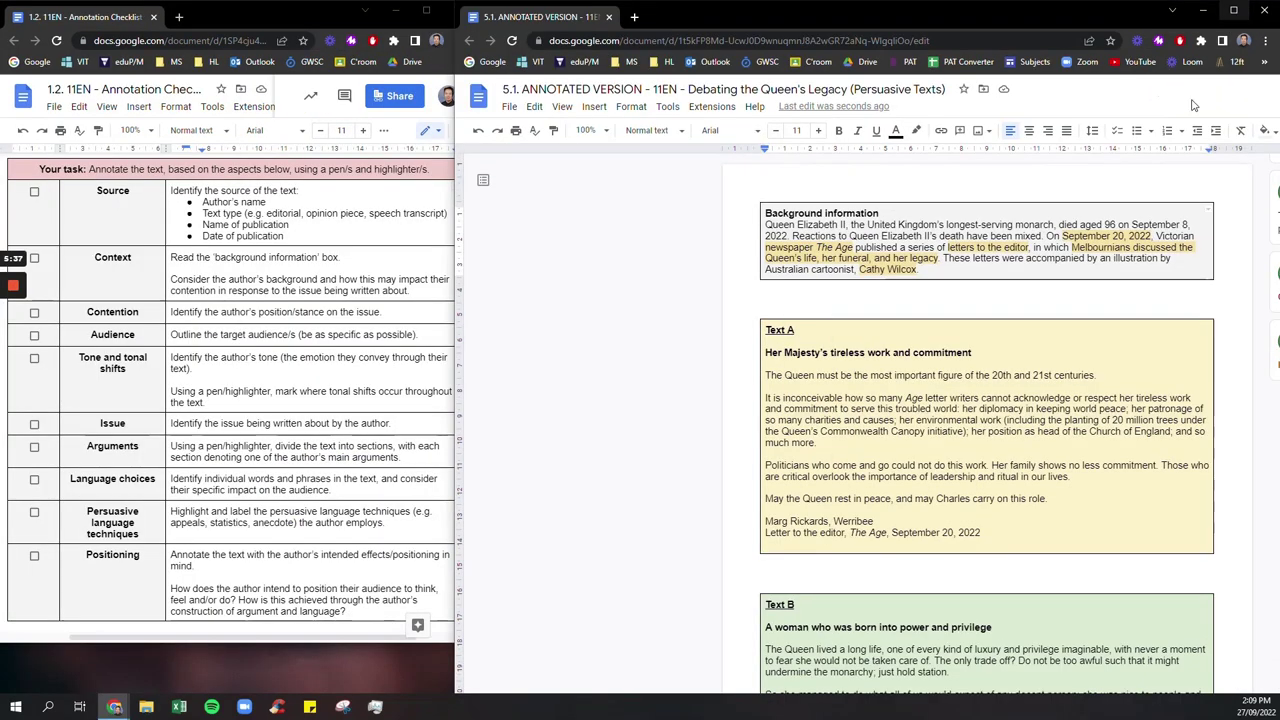